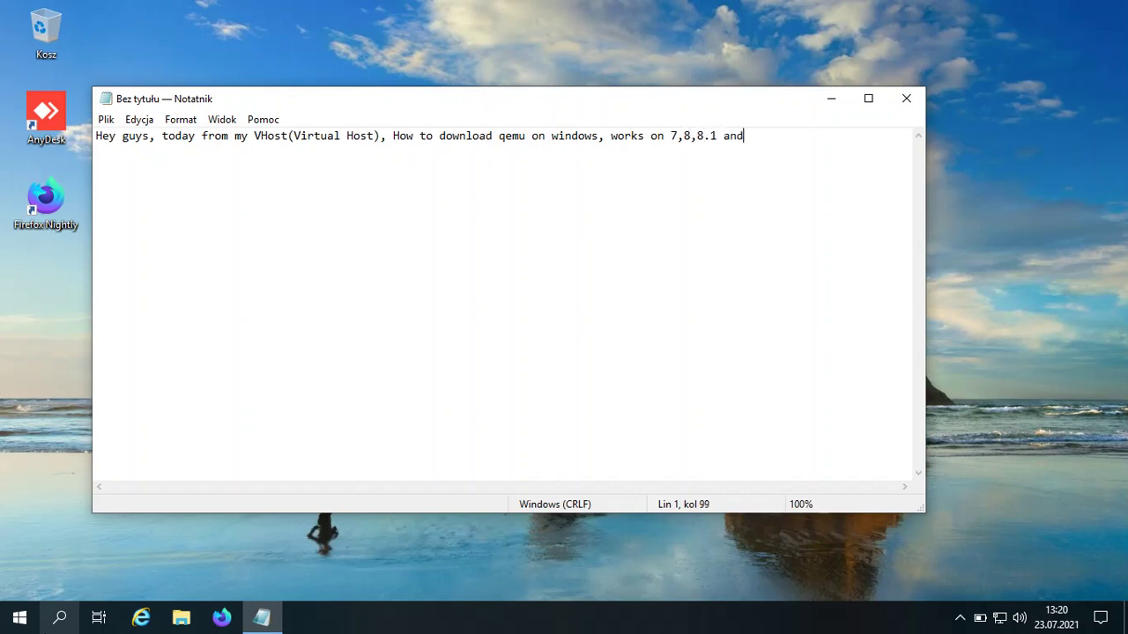
End the note with "10, best on 10" and launch the qemu-w64-setup-20210721 installer from the Pobrane folder in File Explorer.
type("10, best on 10")
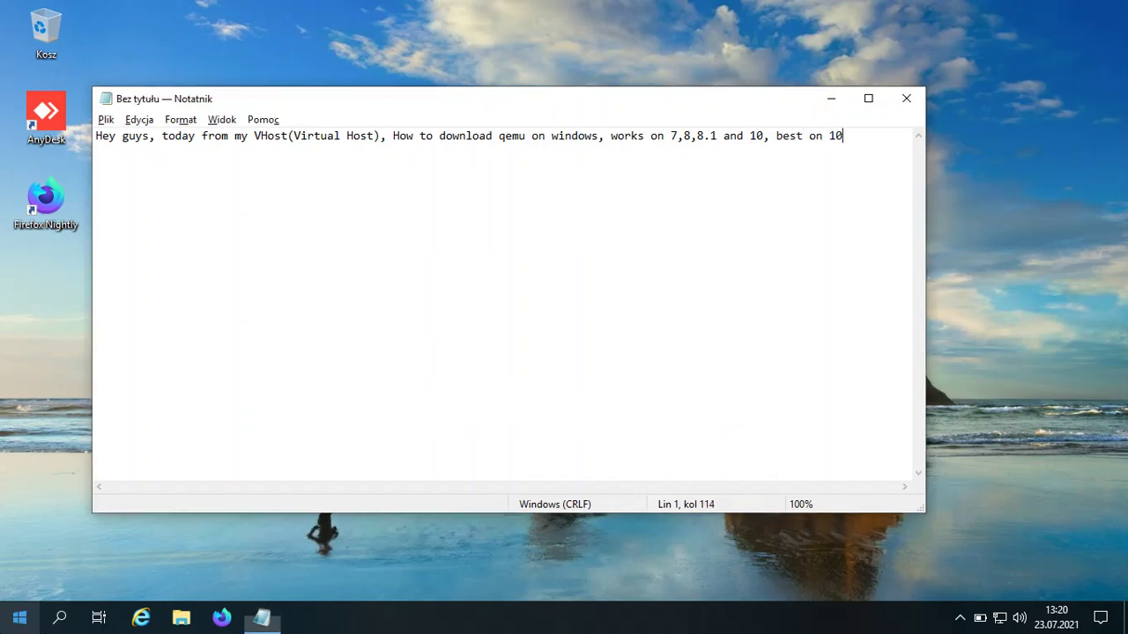
key("alt+Tab")
key("super+e")
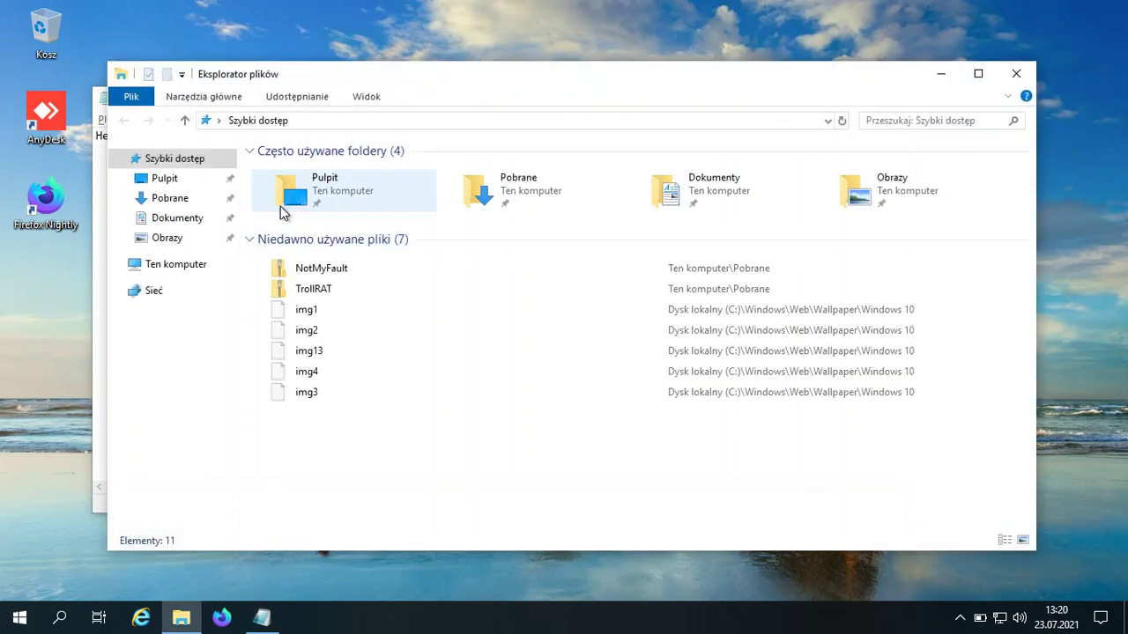
left_click(172, 198)
double_click(292, 222)
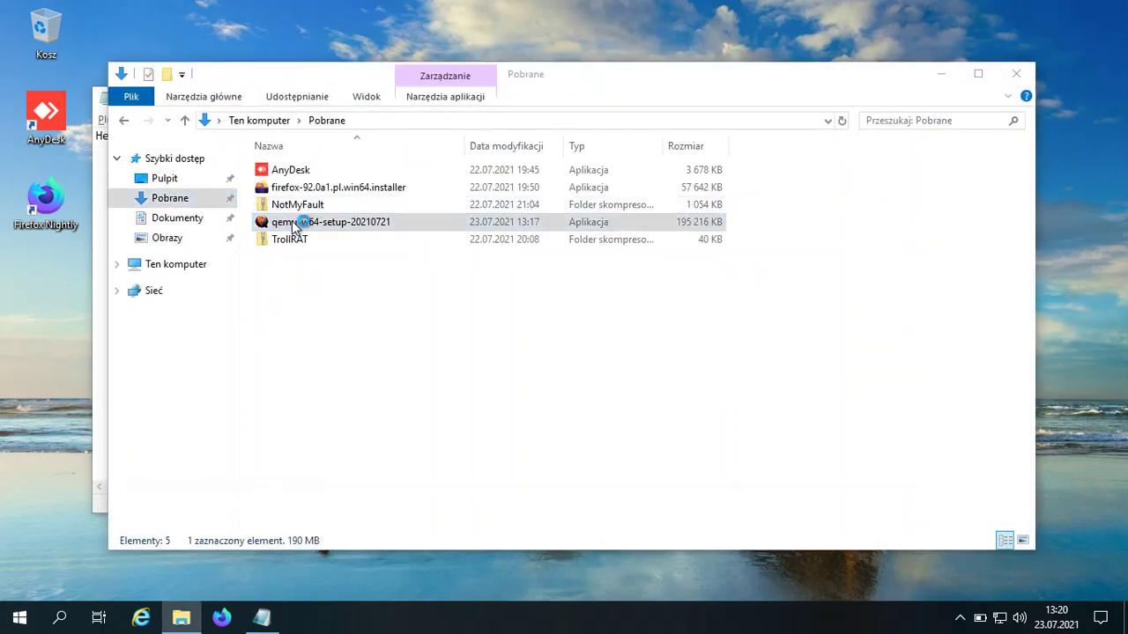
Replace the note's text with "First download it, and click on run, then install it" and allow the SmartScreen-blocked installer to run anyway.
left_click(97, 282)
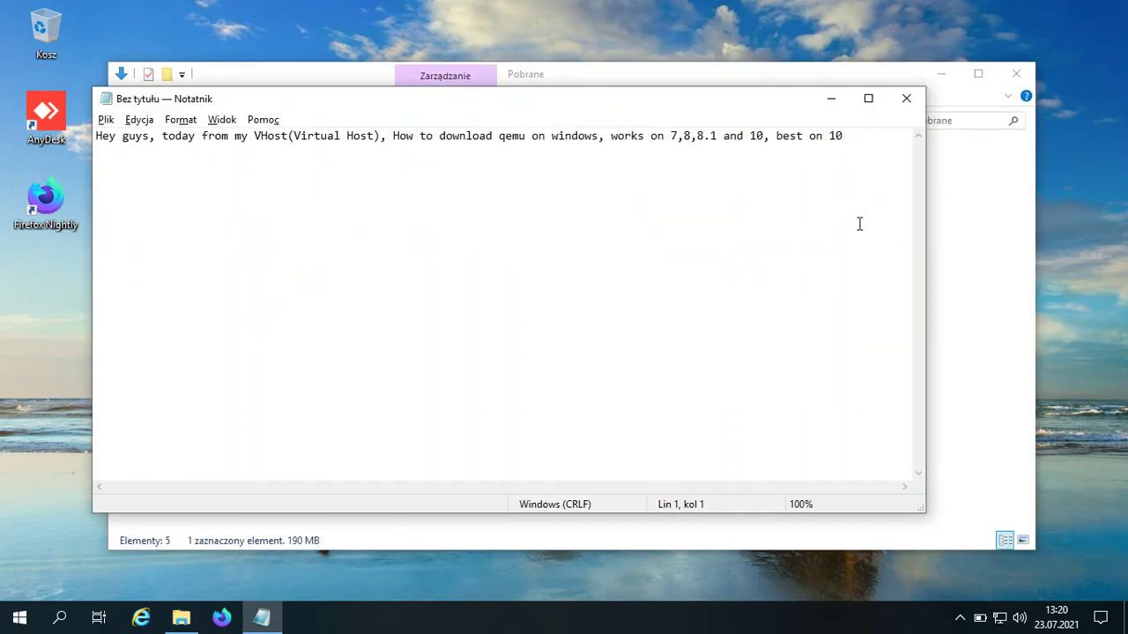
key("ctrl+a")
type("F")
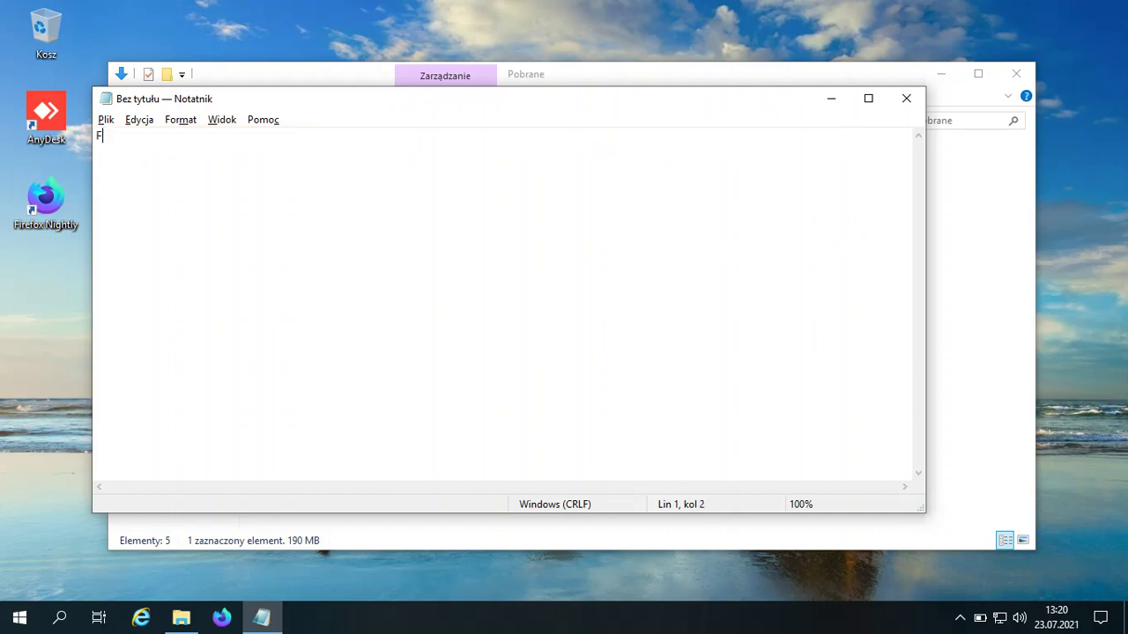
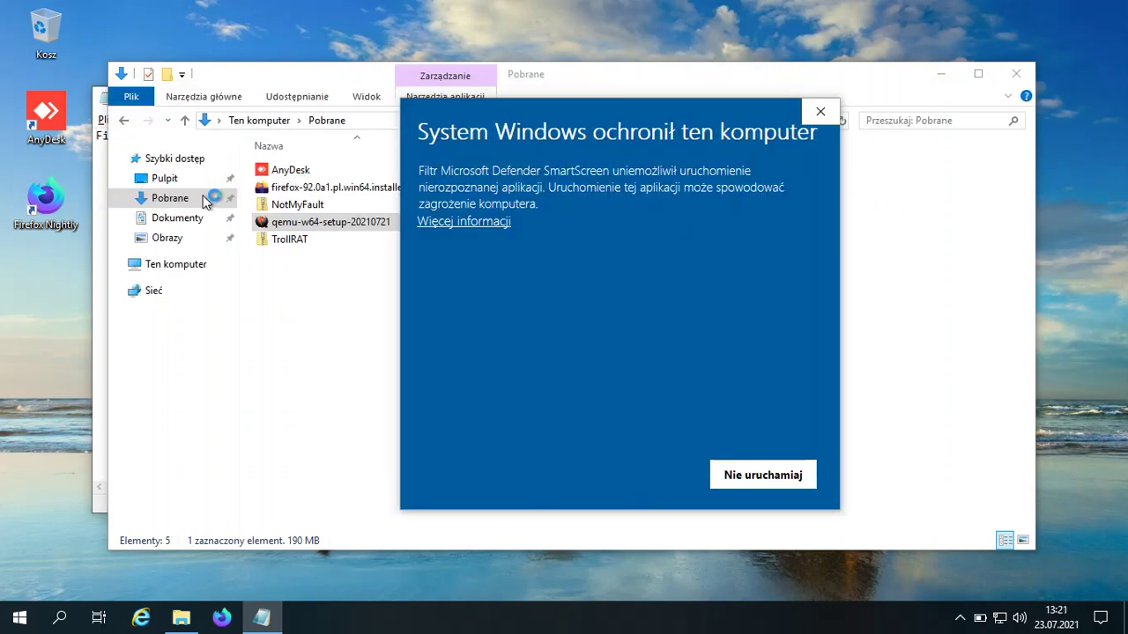
left_click(498, 223)
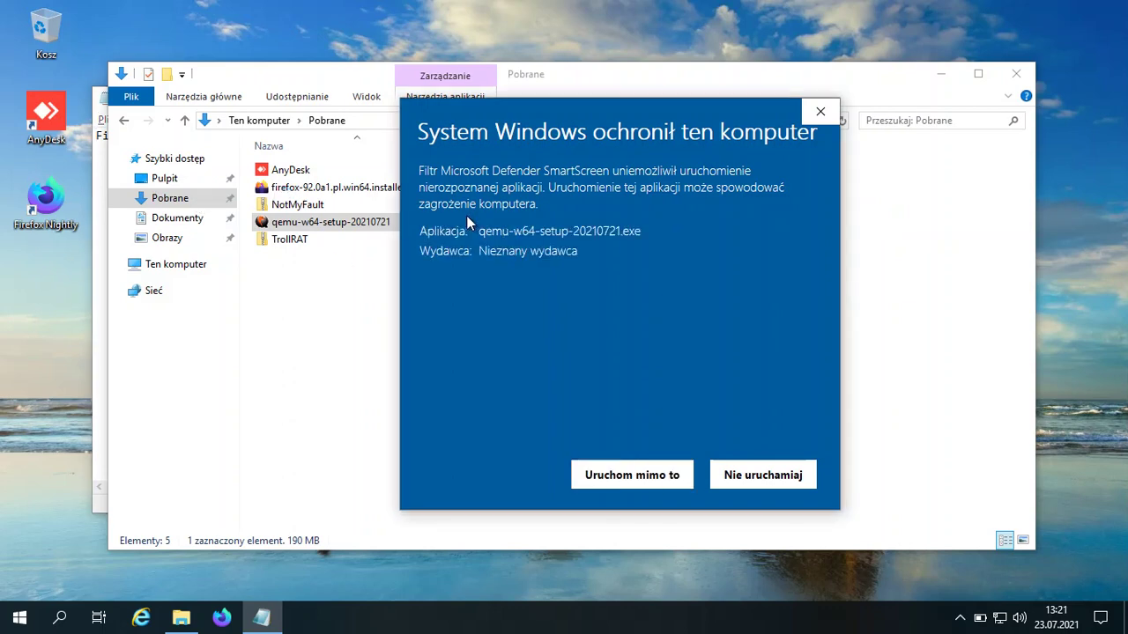
left_click(637, 478)
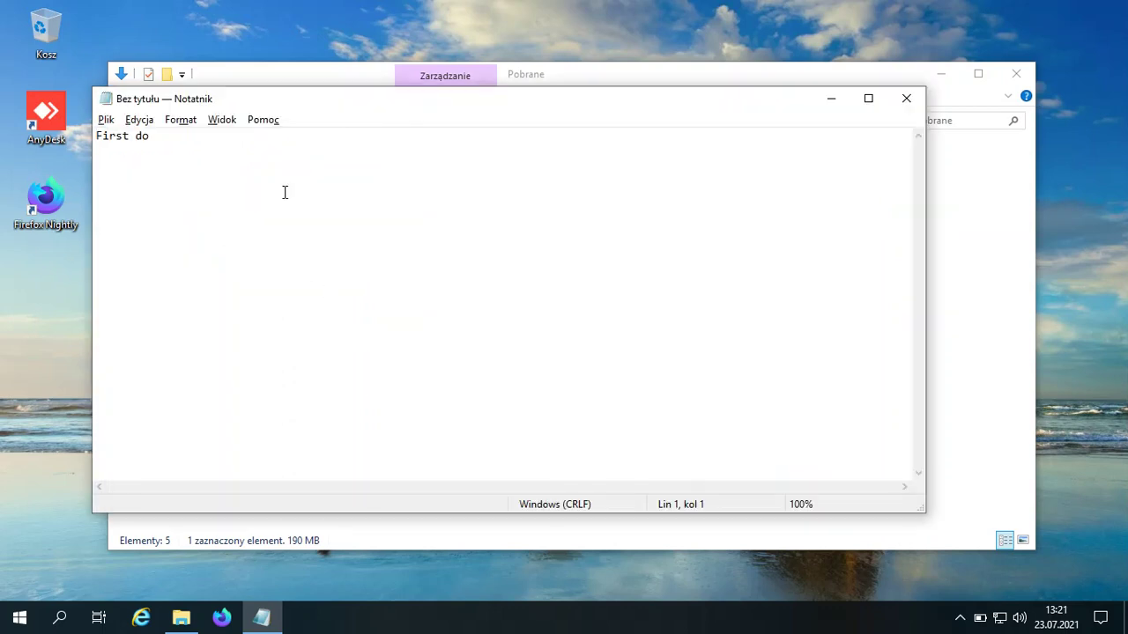
type("wnload it, and click on run, then install it")
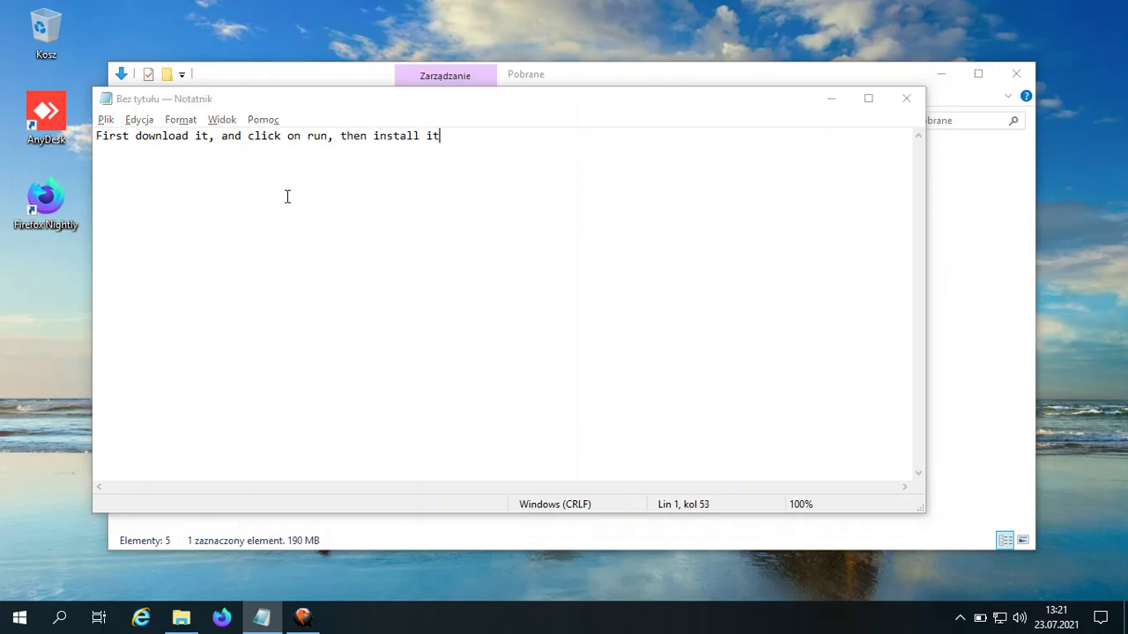
Clear away the File Explorer and note windows and start QEMU Setup with English as the installer language.
key("alt+Tab")
left_click(1015, 73)
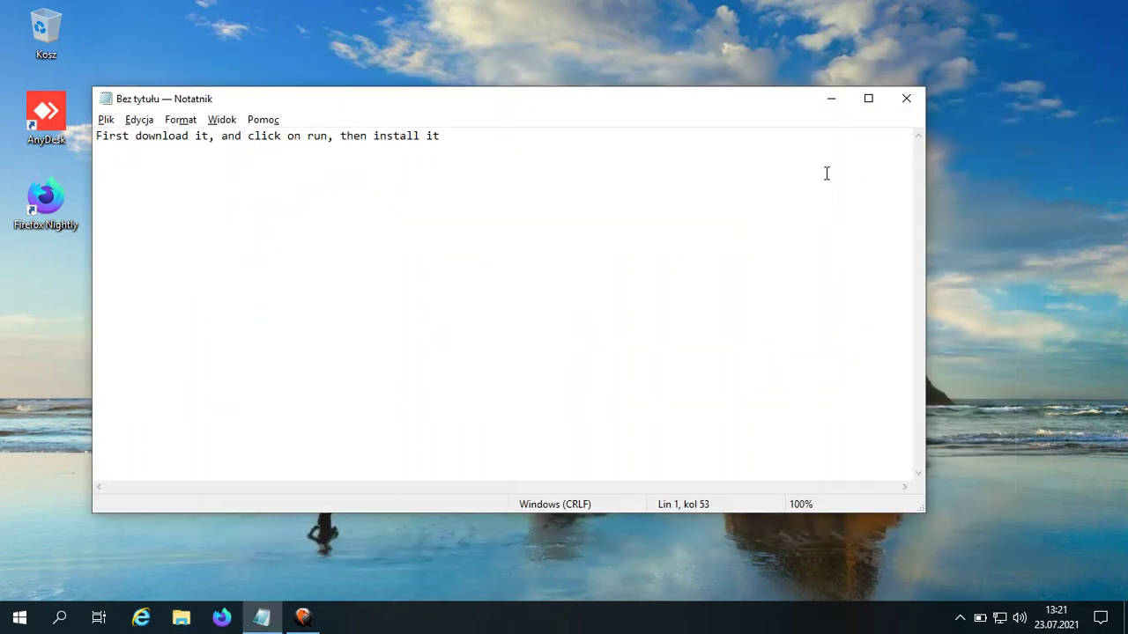
left_click(831, 97)
left_click(540, 319)
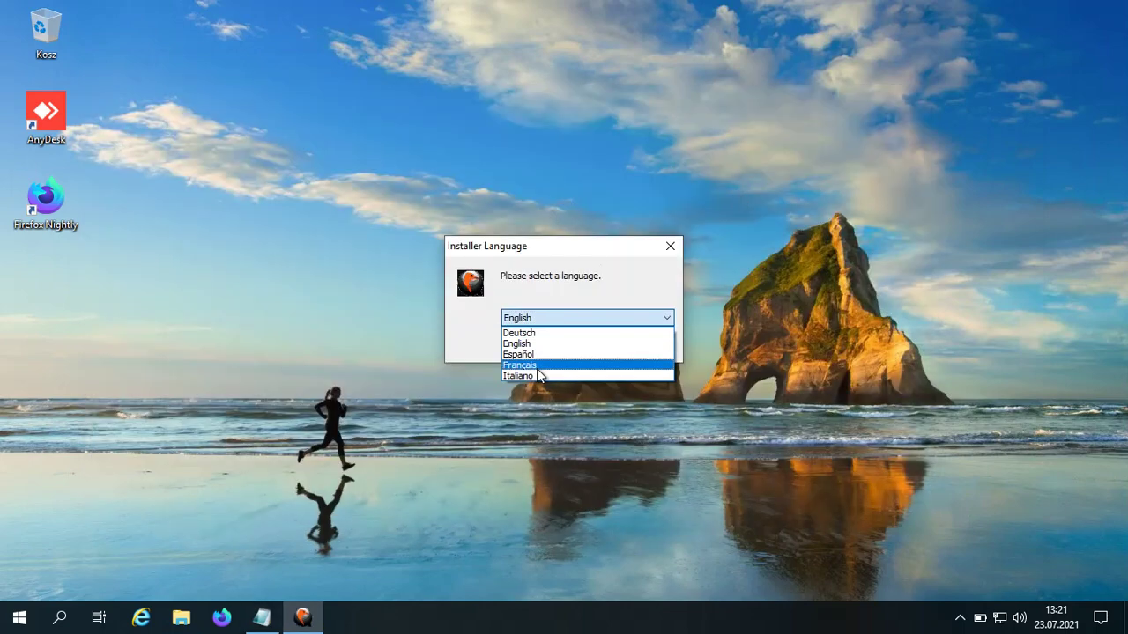
left_click(527, 329)
left_click(555, 346)
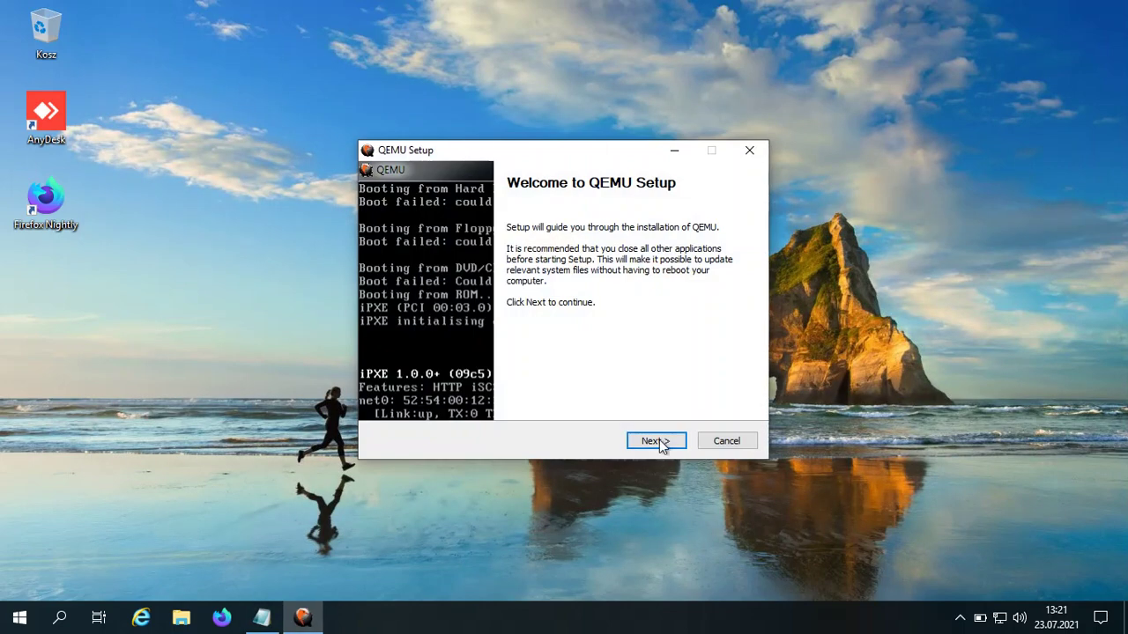
Proceed through QEMU Setup, keeping the default selection of components to install.
left_click(655, 440)
left_click(654, 443)
left_click(653, 446)
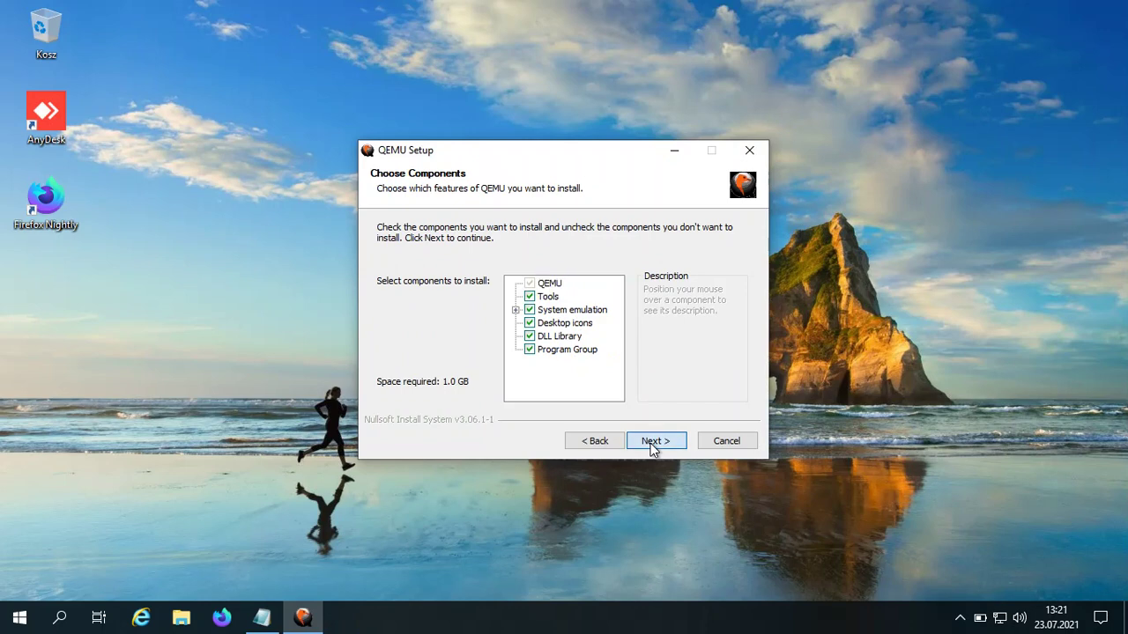
Add the line "Now its installing :)" to the note and return to the QEMU Setup window.
left_click(275, 626)
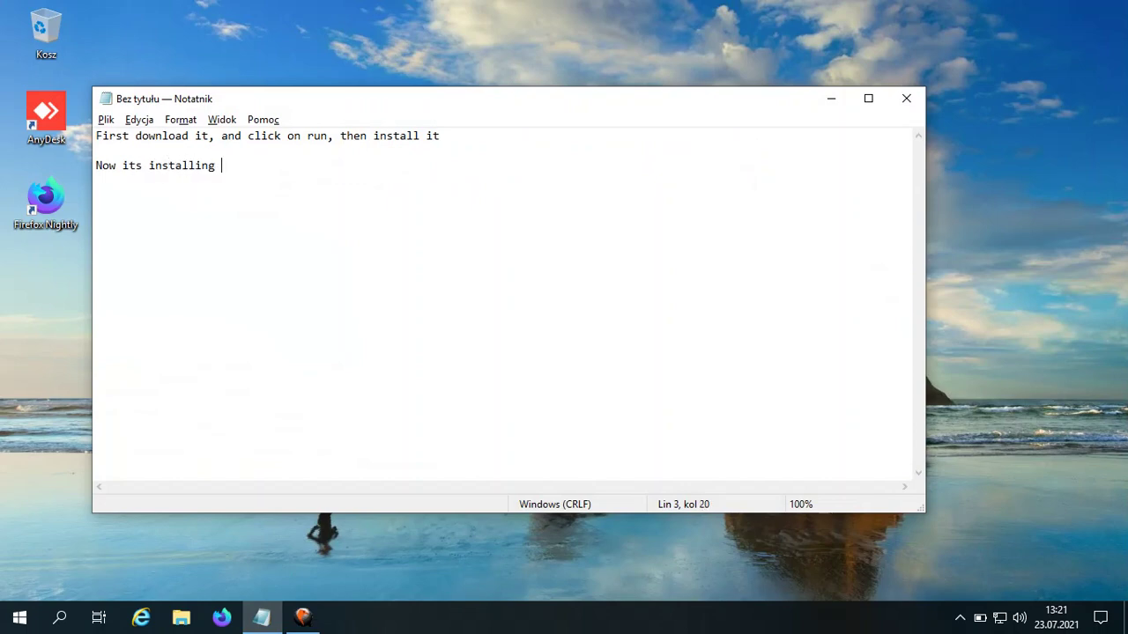
key("alt+Tab")
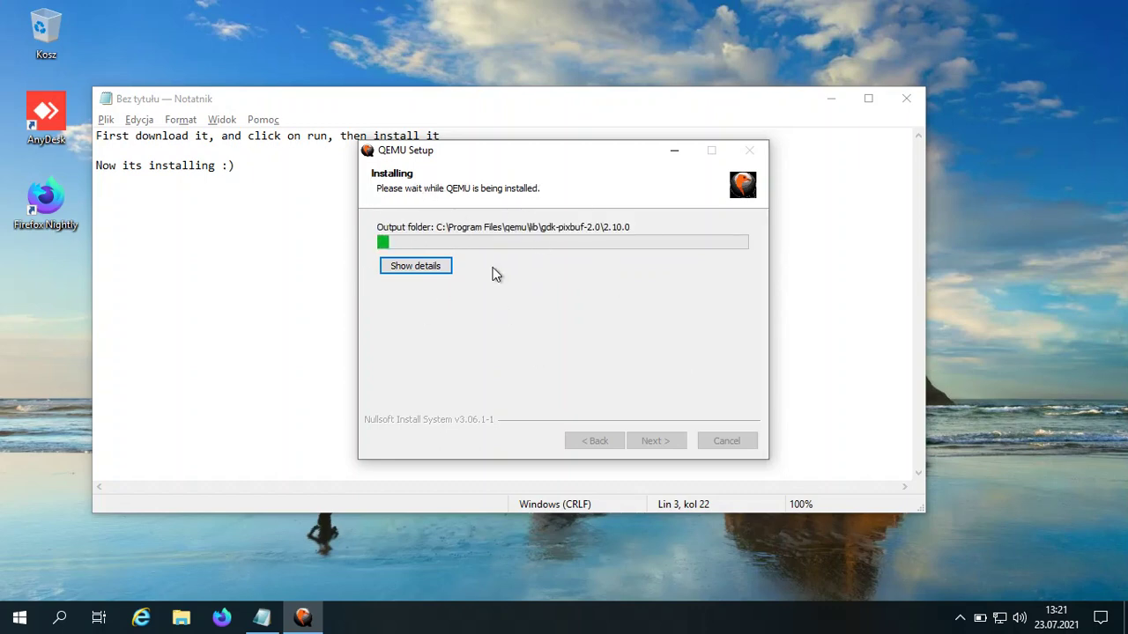
Open Task Manager and examine the memory, CPU and Ethernet performance during the installation.
right_click(464, 619)
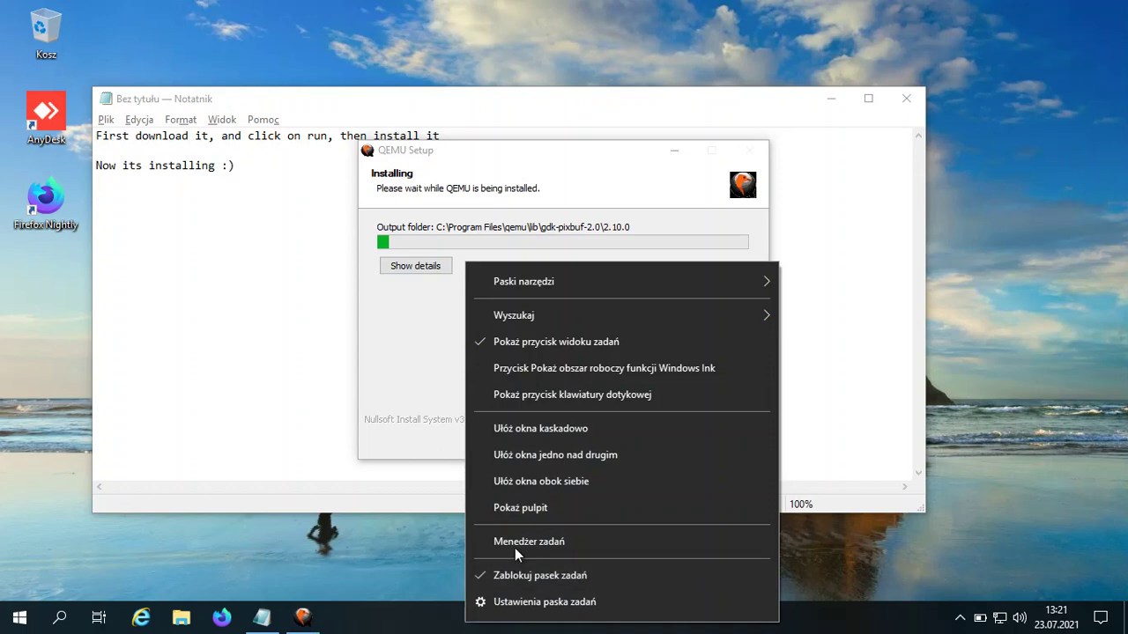
left_click(515, 547)
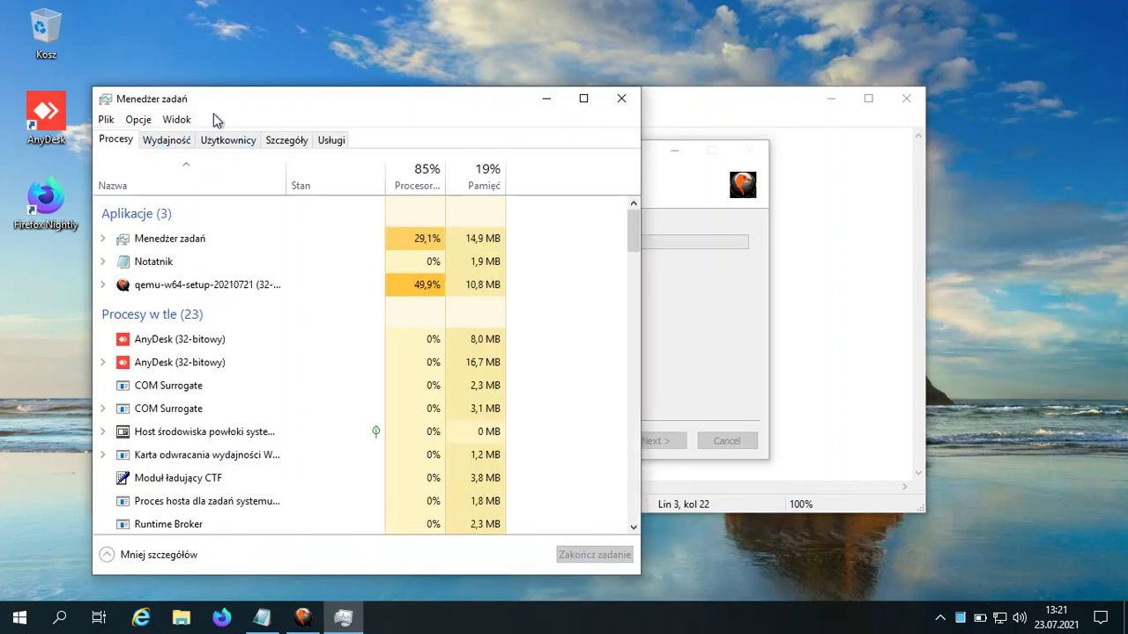
left_click(167, 140)
left_click(221, 225)
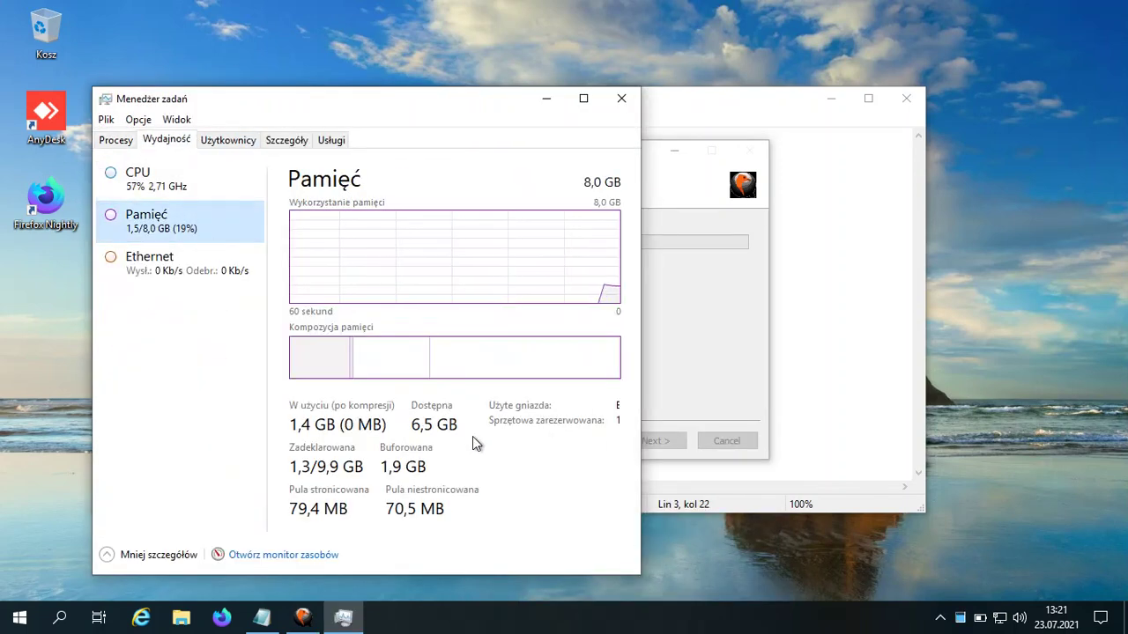
left_click(203, 204)
right_click(422, 252)
left_click(337, 314)
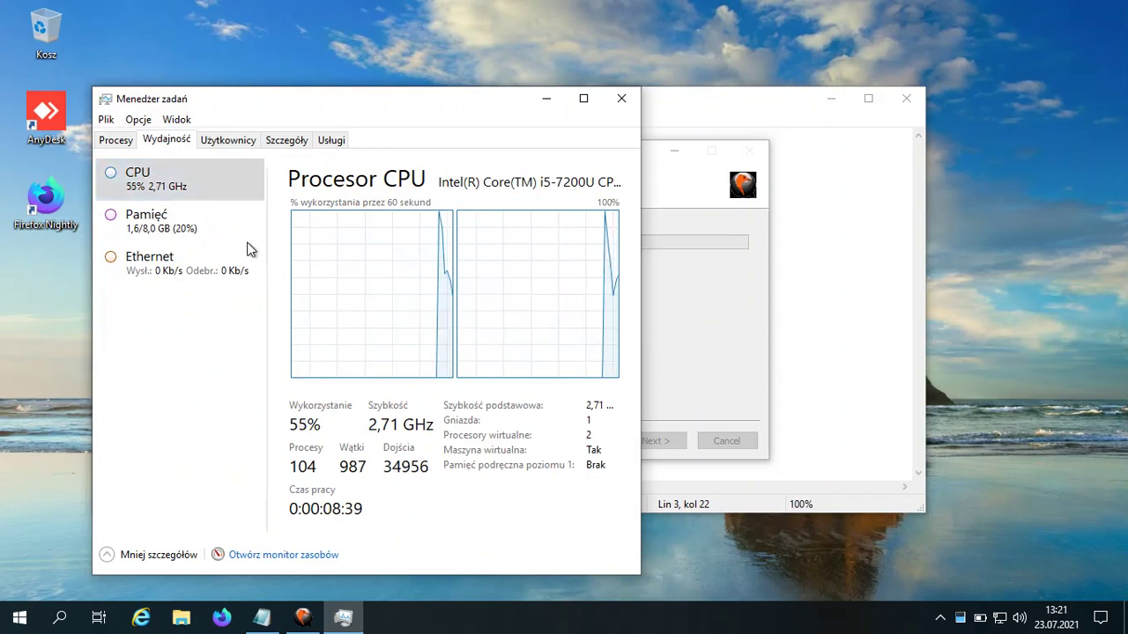
left_click(172, 274)
left_click(201, 189)
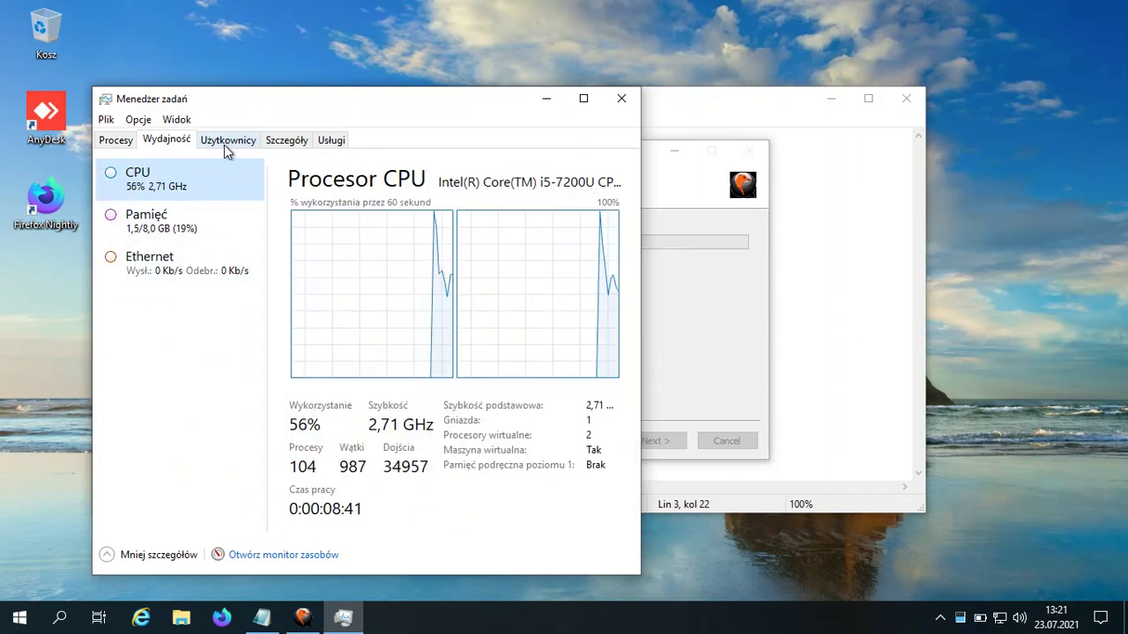
Review Task Manager's users, details, services and processes, sorting the processes by memory and by name, and close it.
left_click(225, 141)
left_click(293, 139)
left_click(318, 142)
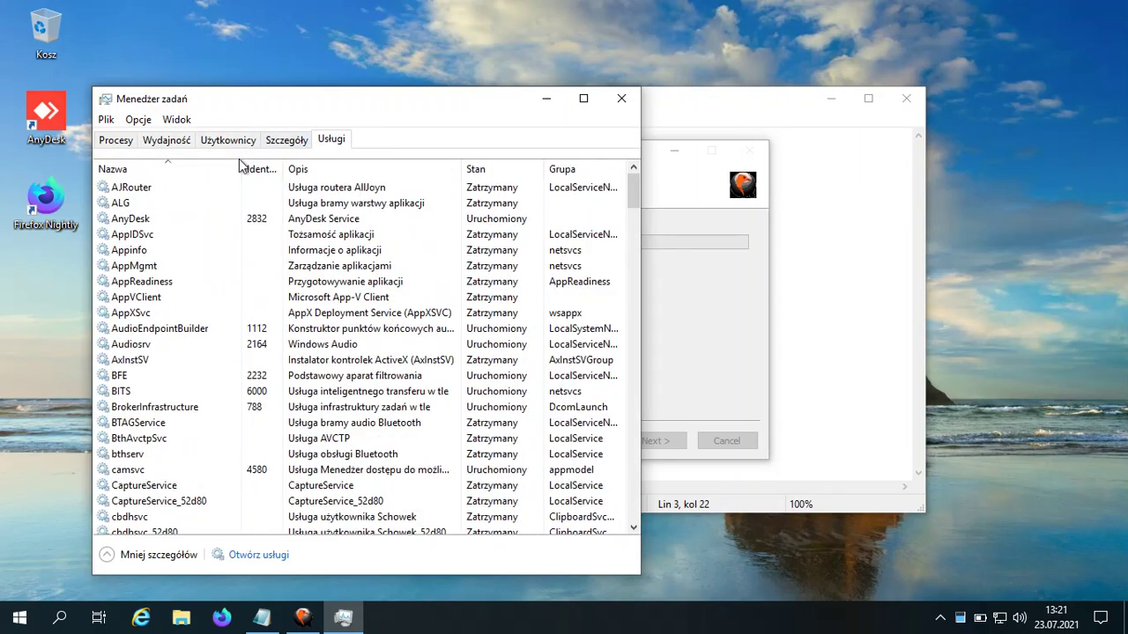
left_click(124, 143)
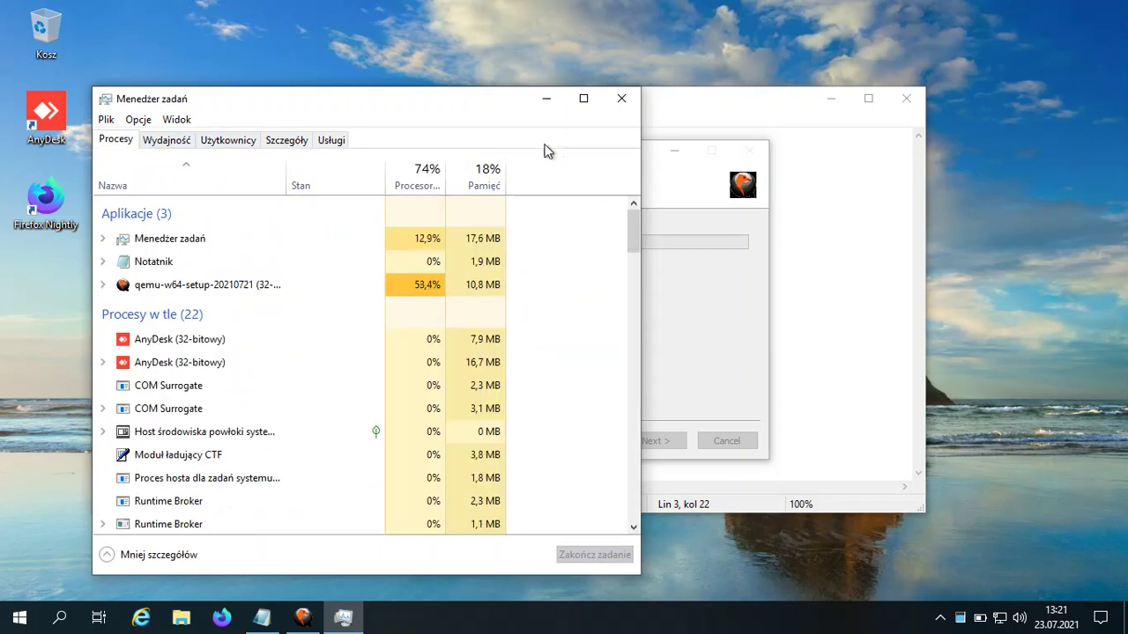
left_click(496, 170)
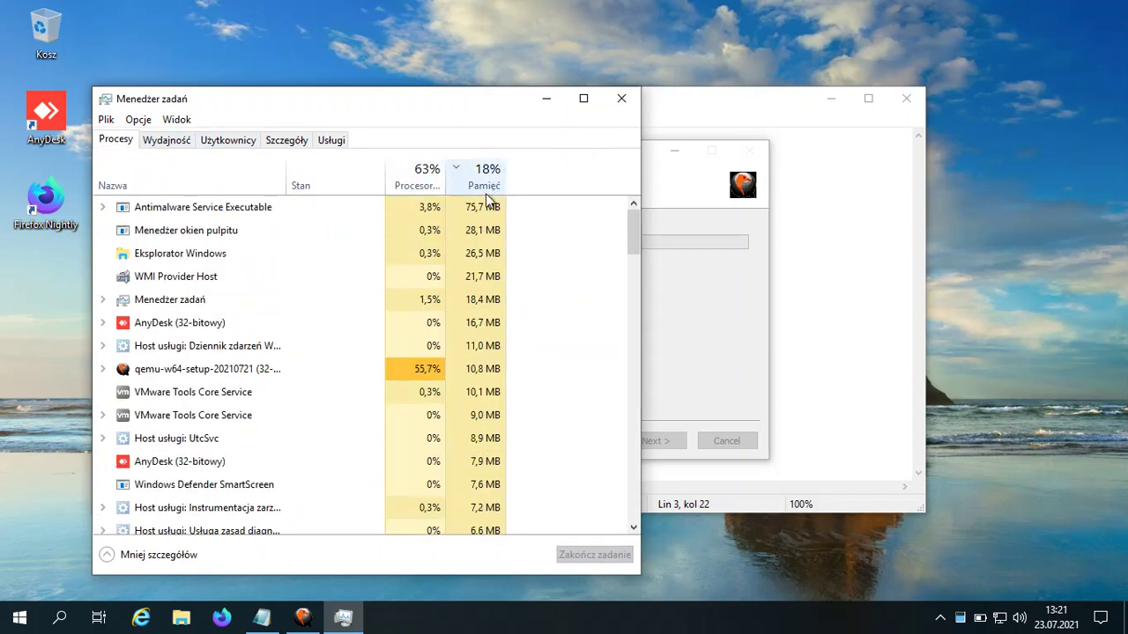
left_click(206, 184)
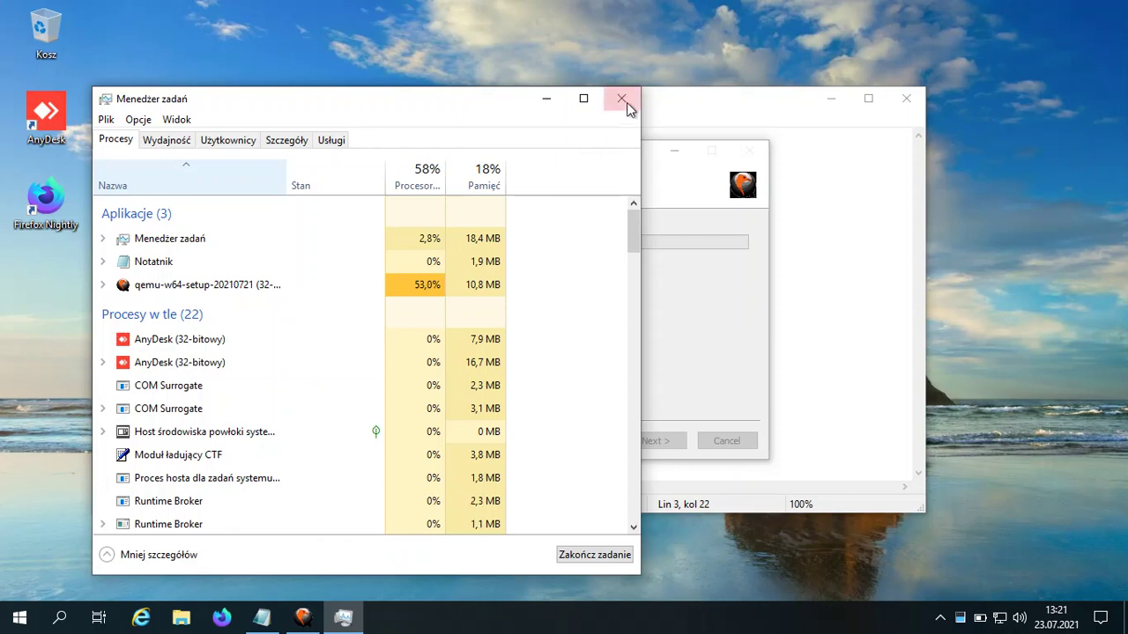
left_click(621, 98)
left_click(20, 617)
scroll(184, 328, "down", 5)
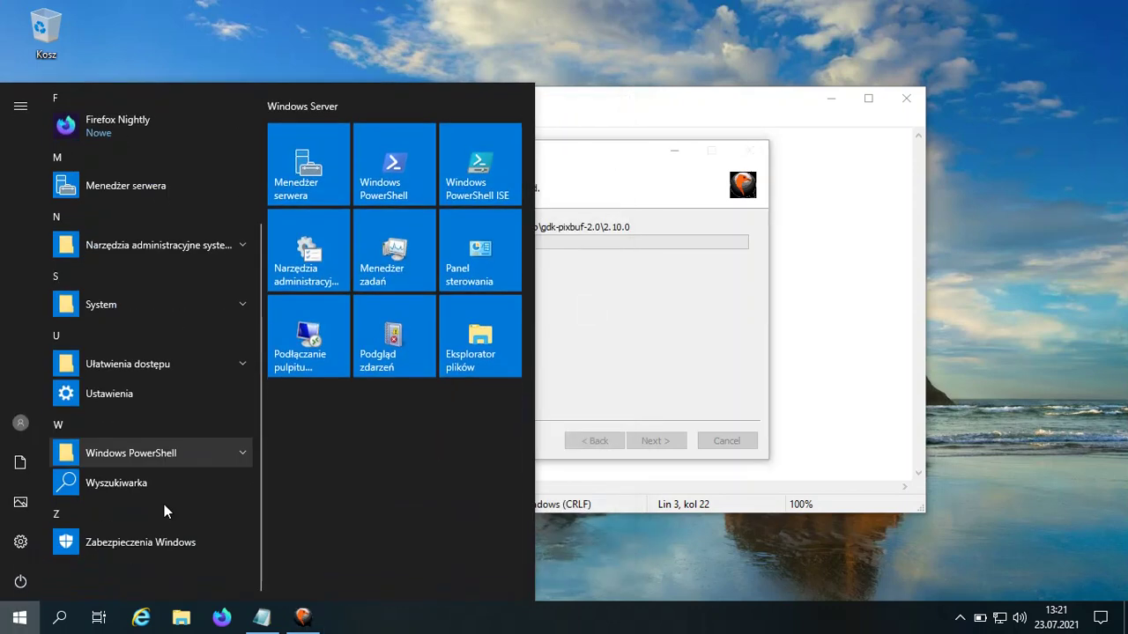
scroll(188, 245, "up", 5)
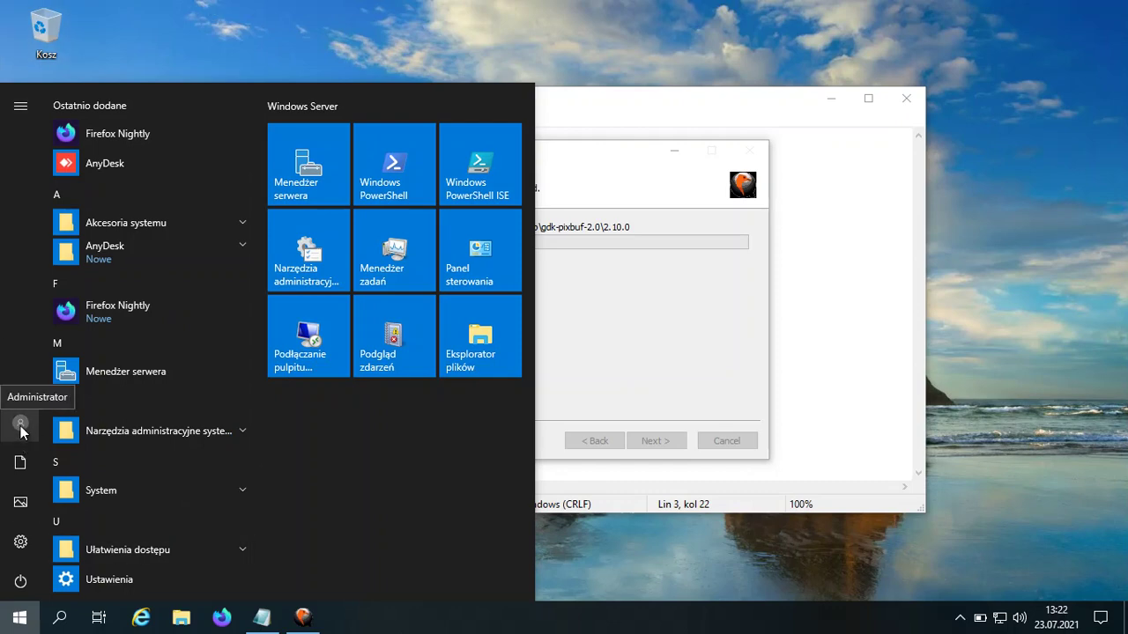
left_click(688, 298)
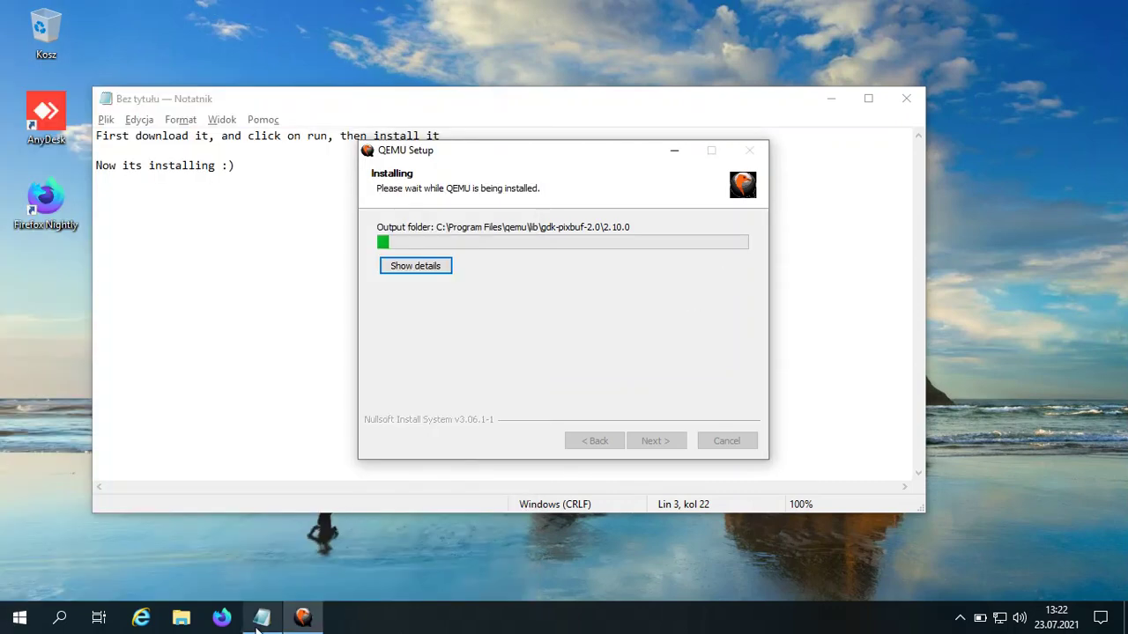
Open File Explorer and examine the contents of drive C: and its Windows folder.
left_click(177, 619)
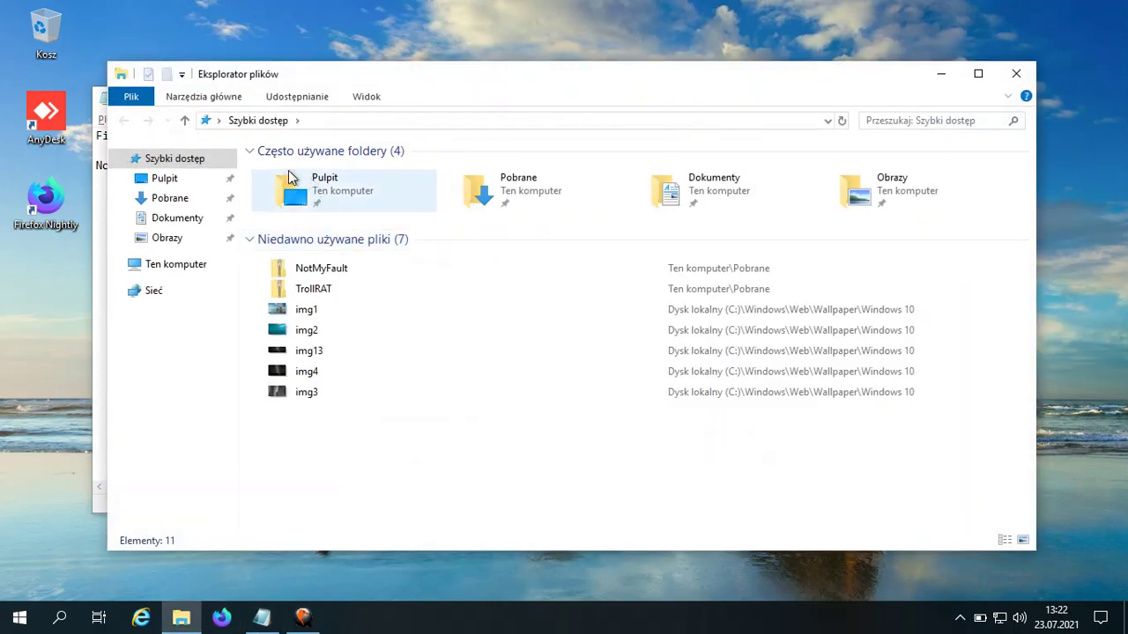
left_click(192, 264)
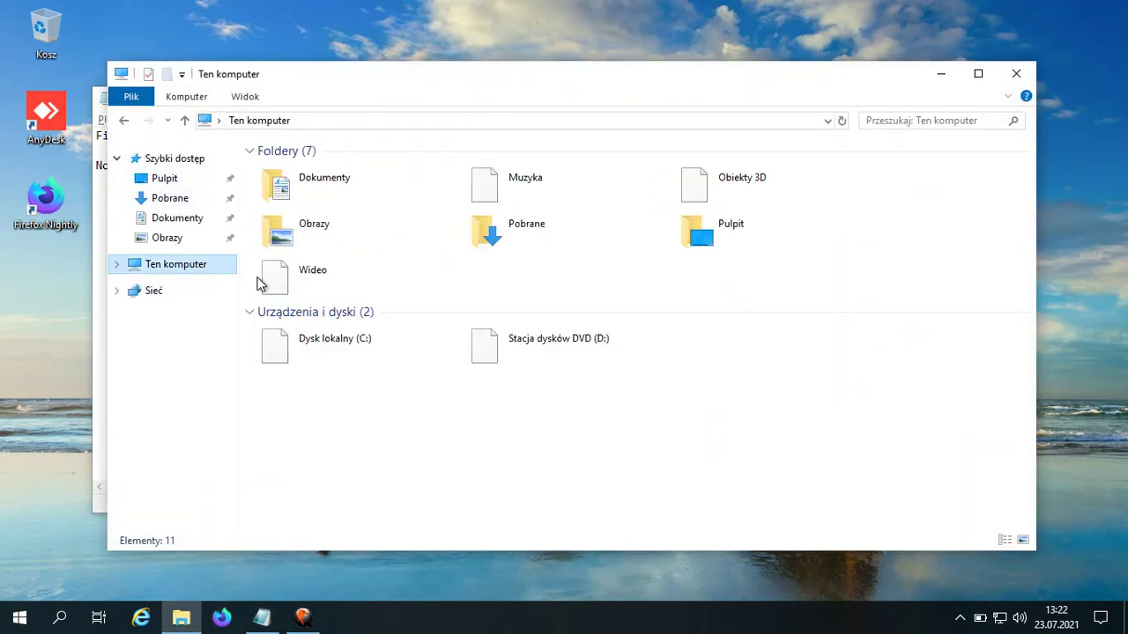
double_click(340, 357)
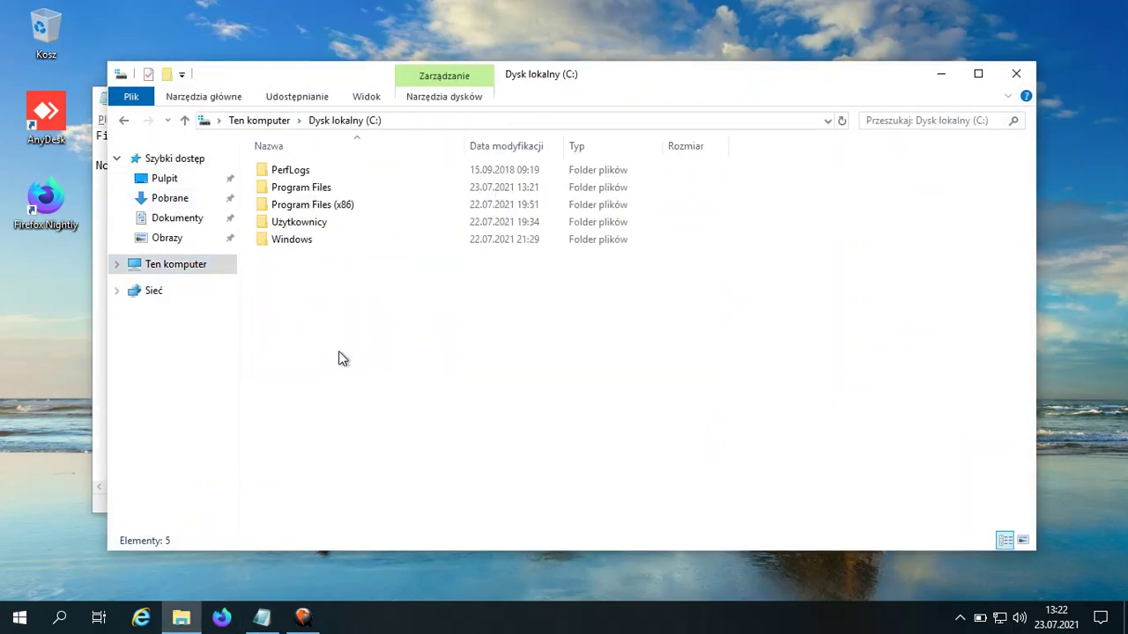
double_click(365, 245)
scroll(370, 282, "down", 6)
left_click(327, 120)
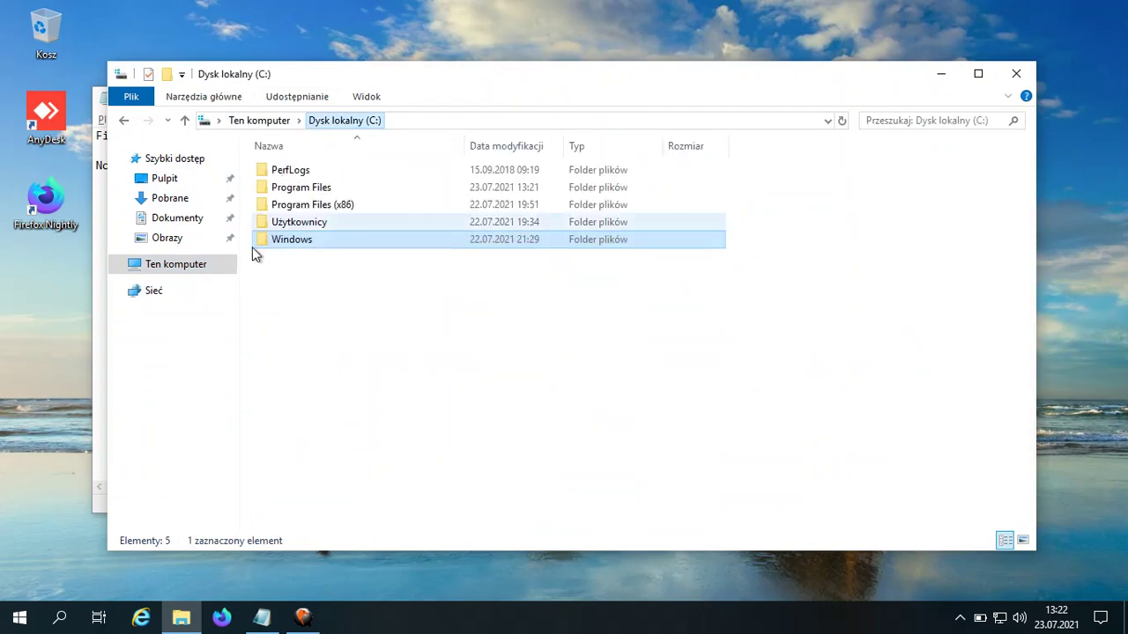
Examine the Publiczne and Administrator folders inside Użytkownicy on drive C:.
left_click(187, 264)
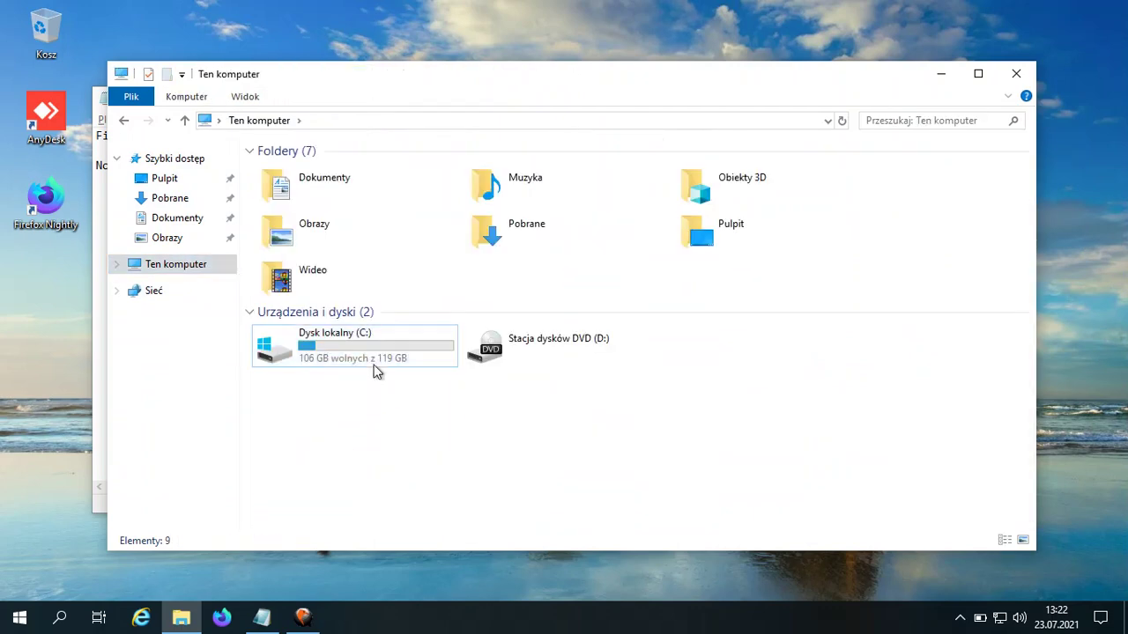
double_click(379, 364)
double_click(309, 223)
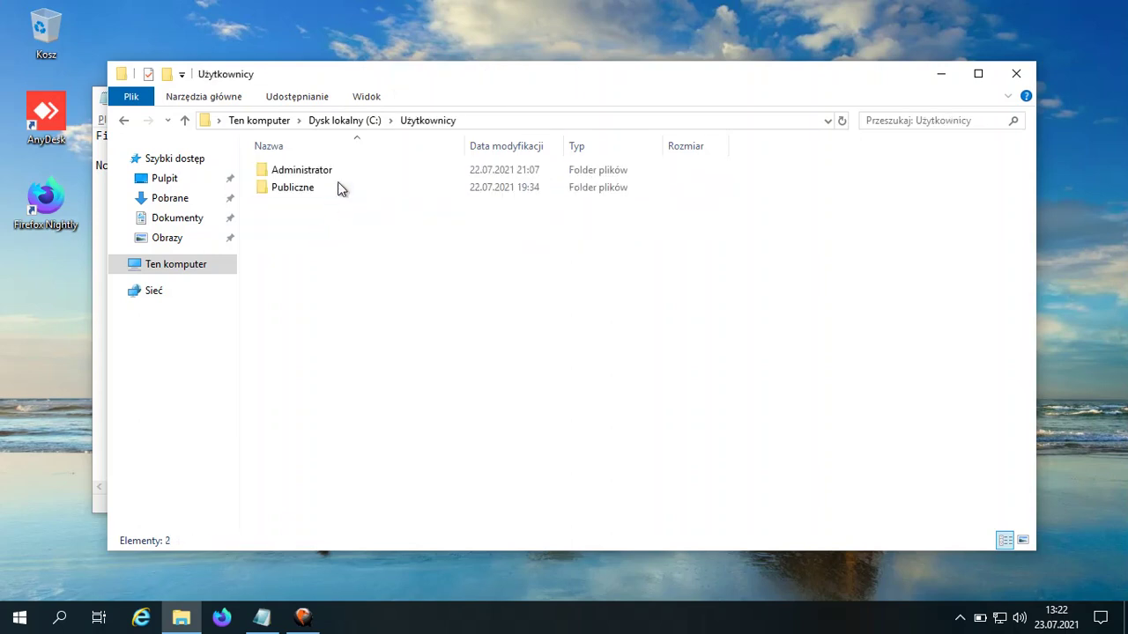
double_click(339, 187)
left_click_drag(485, 370, 315, 159)
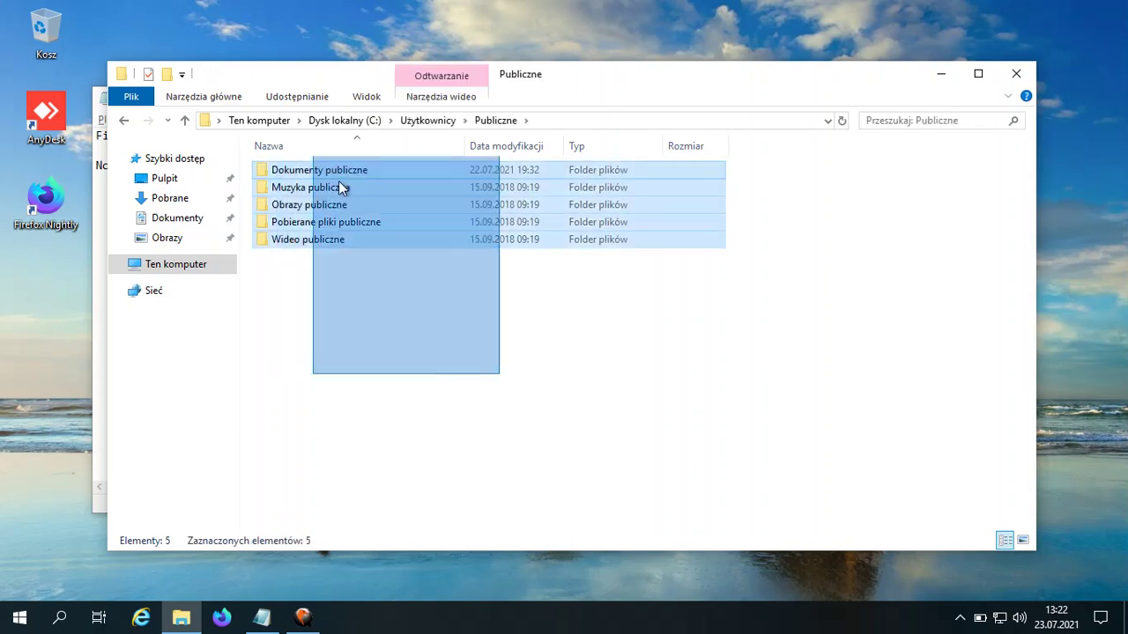
left_click(475, 348)
left_click(426, 120)
double_click(399, 170)
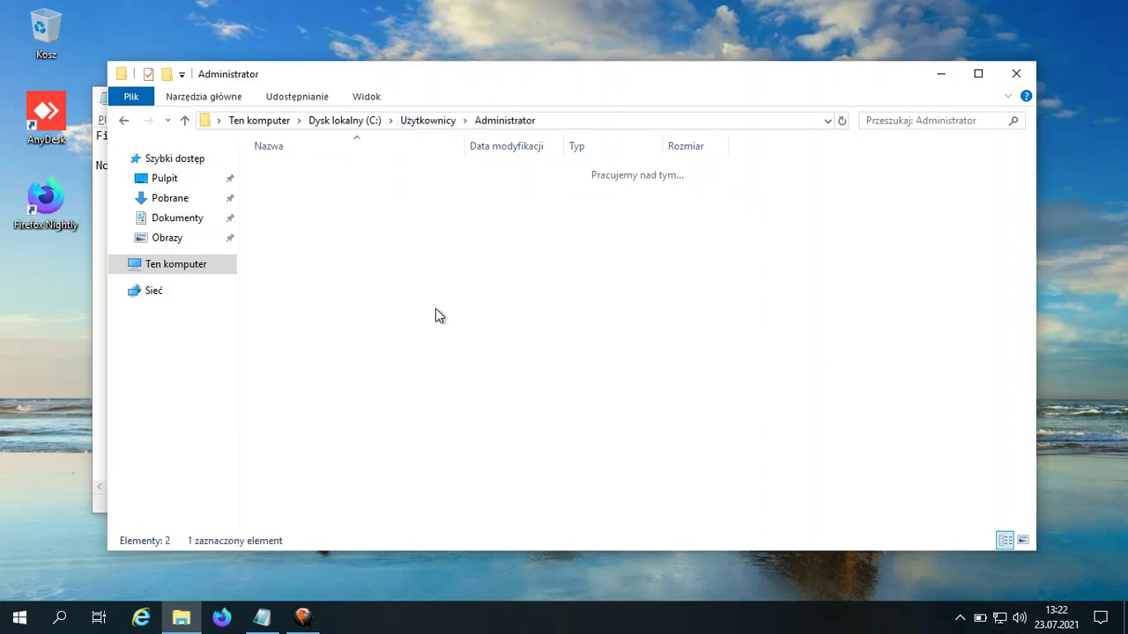
Examine the Linki folder inside the Administrator folder and close File Explorer.
left_click_drag(614, 453, 401, 396)
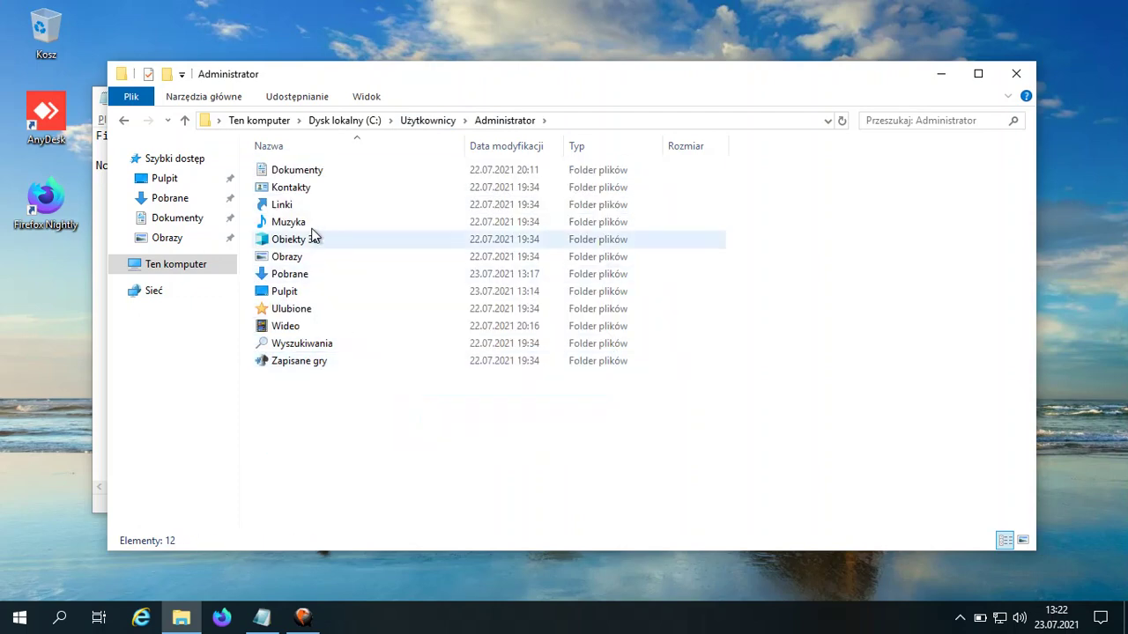
double_click(309, 206)
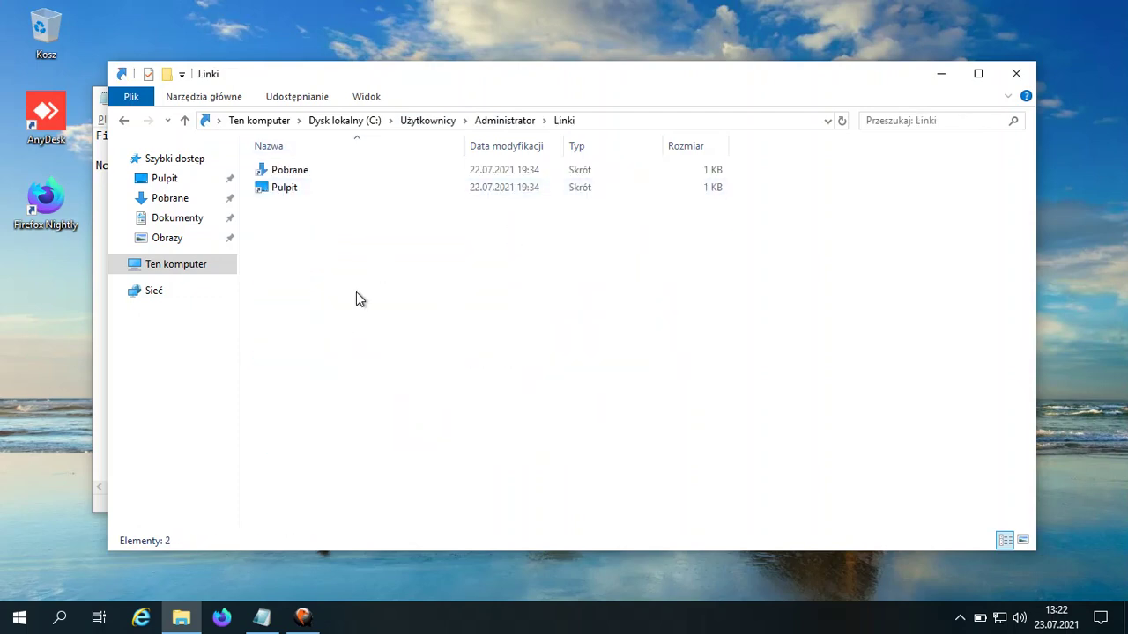
left_click(1015, 74)
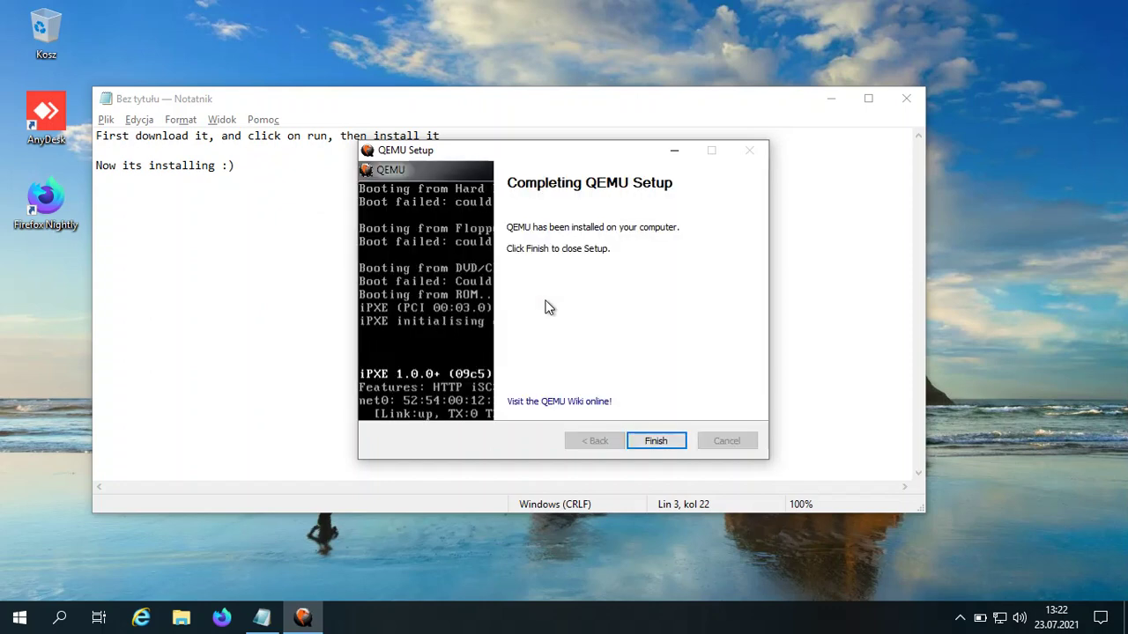
Finish the QEMU setup and replace the whole note with "Now go to system properies".
left_click(652, 445)
key("ctrl+a")
type("N")
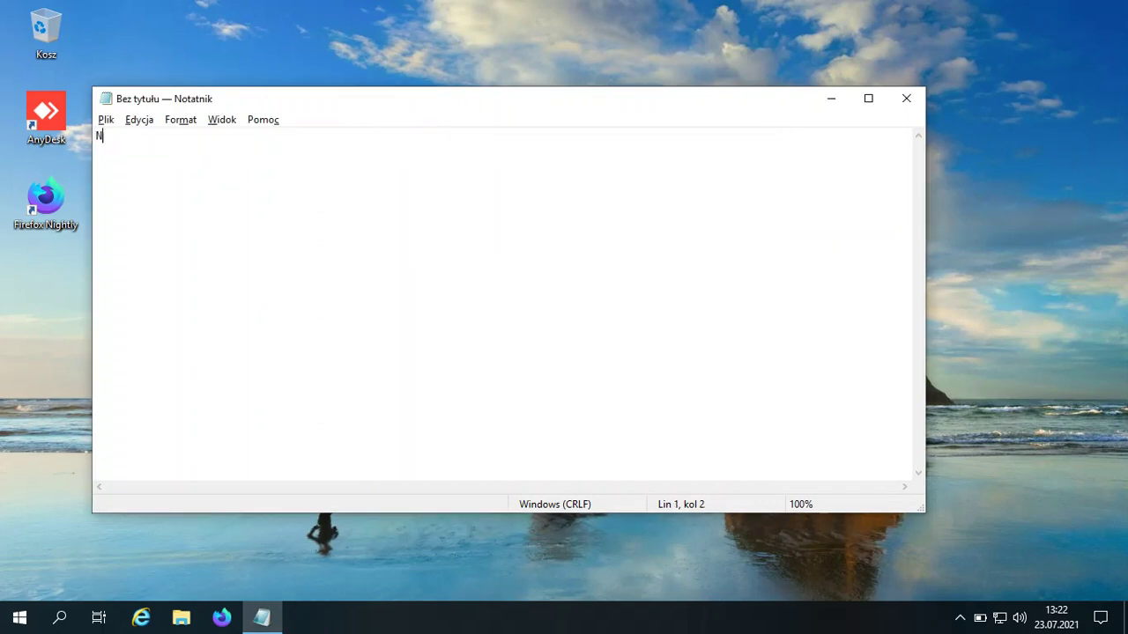
type("ow go to")
type(" system properies")
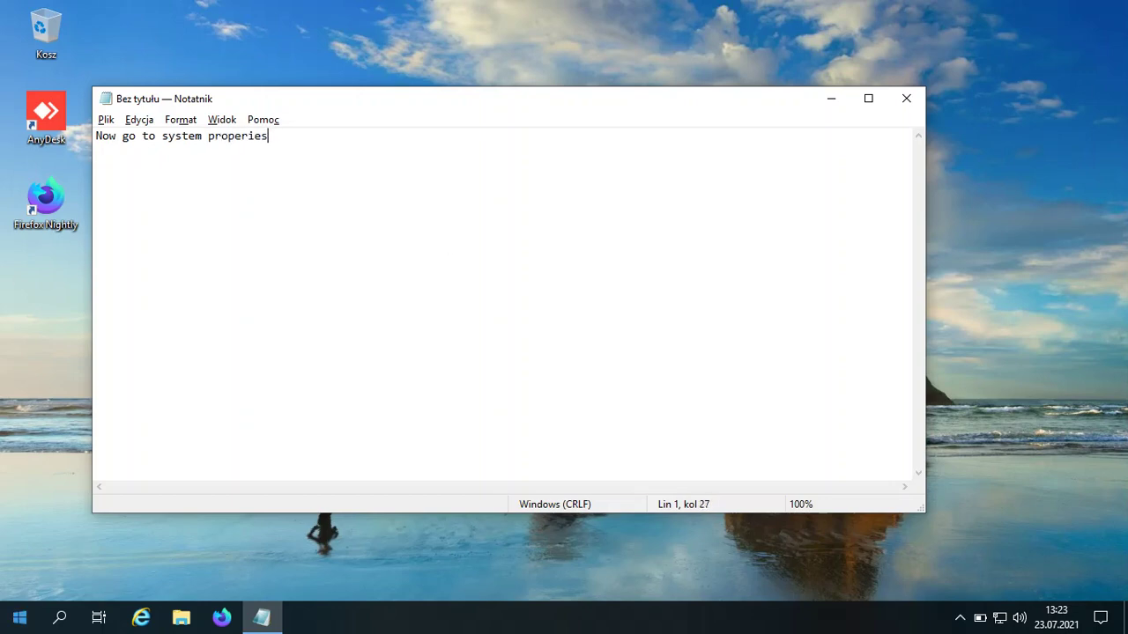
Open the properties of Ten komputer, go to the advanced system settings and open the environment variables.
key("super")
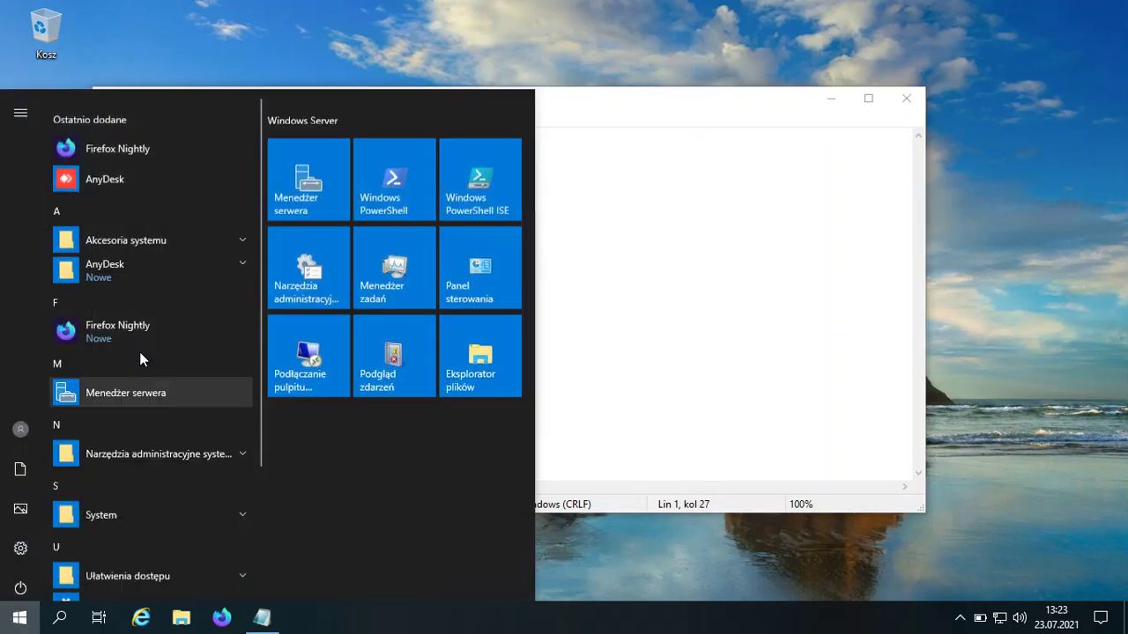
scroll(144, 323, "down", 3)
scroll(144, 323, "up", 3)
scroll(144, 323, "down", 3)
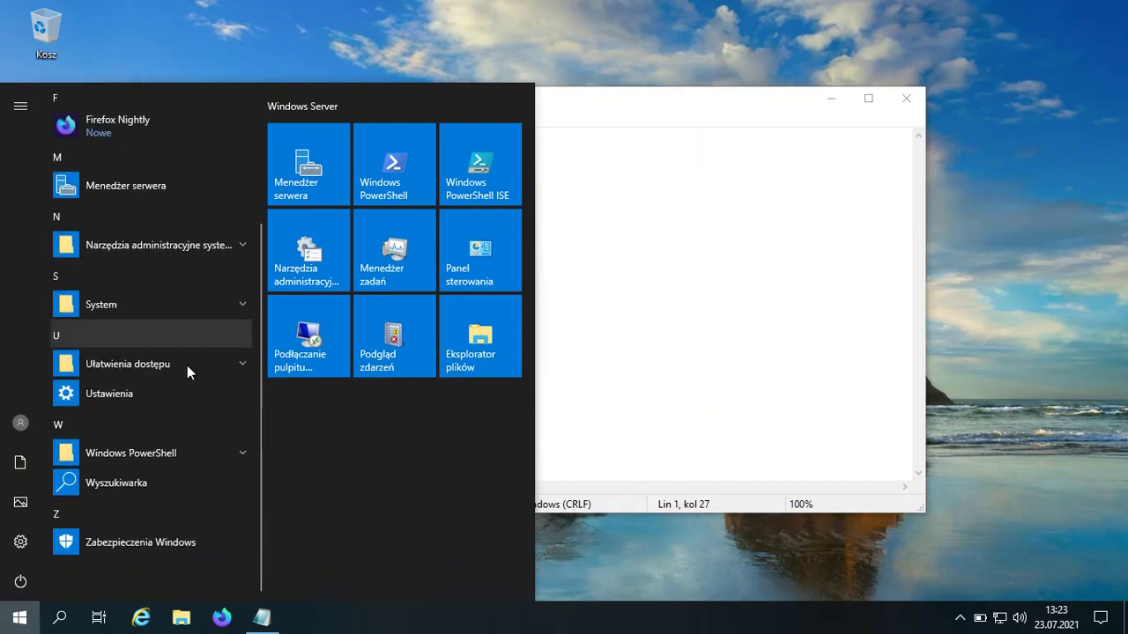
left_click(137, 306)
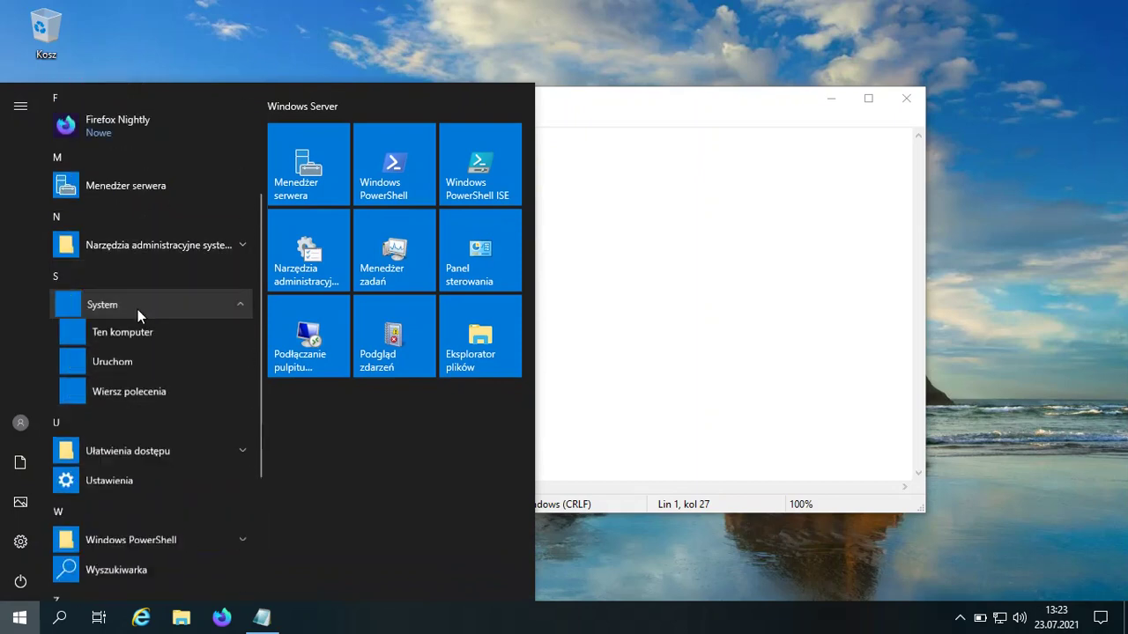
right_click(120, 453)
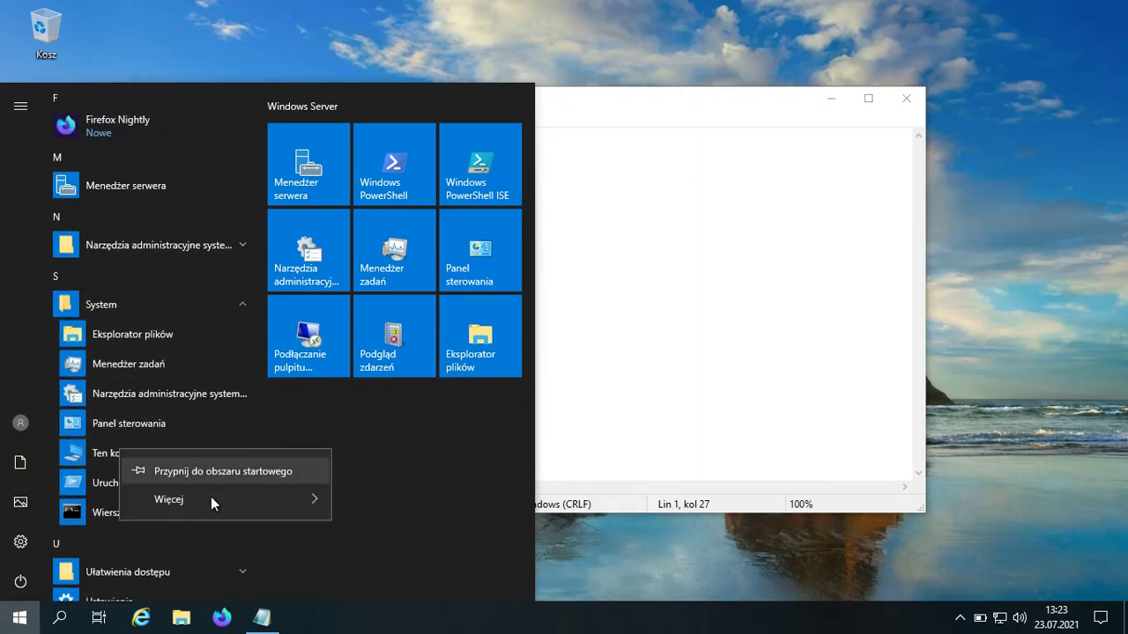
mouse_move(250, 499)
left_click(431, 435)
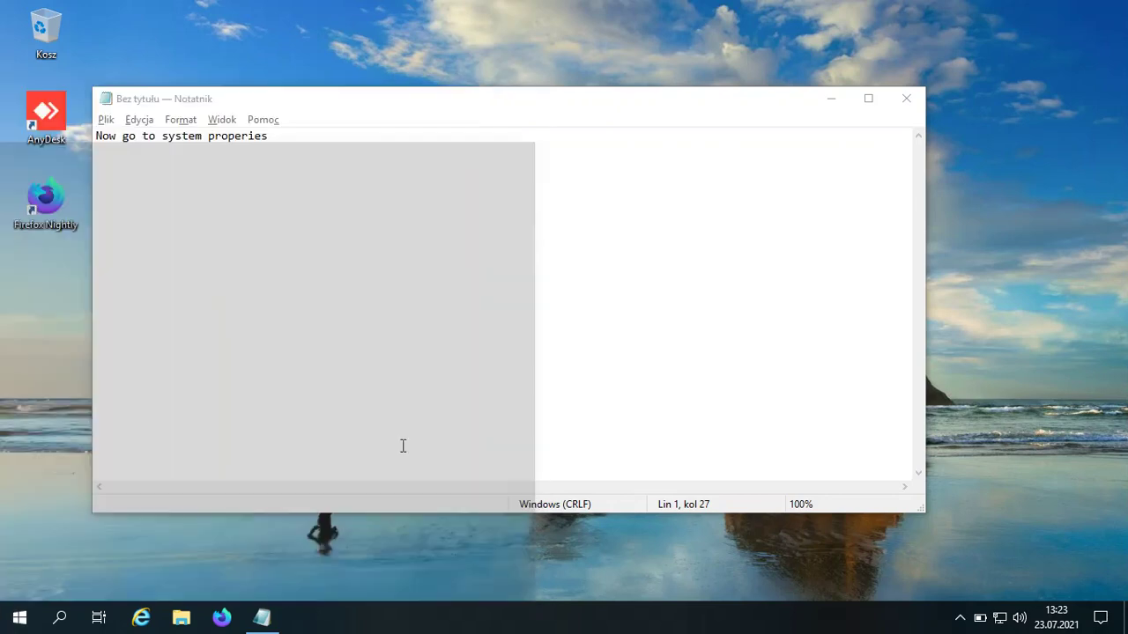
left_click(176, 222)
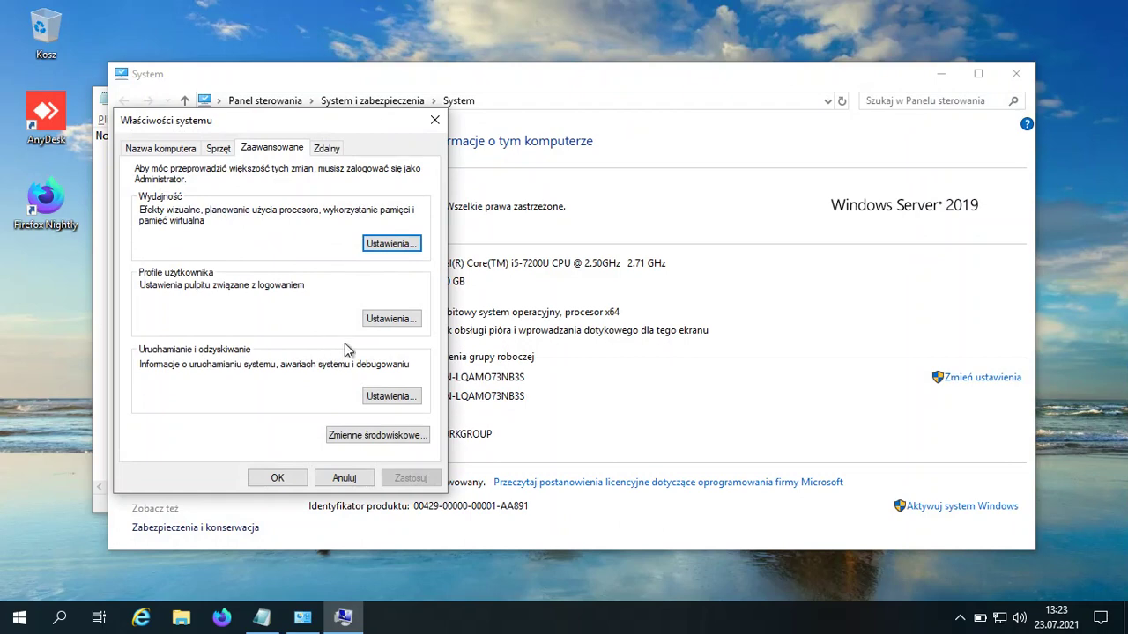
left_click(374, 434)
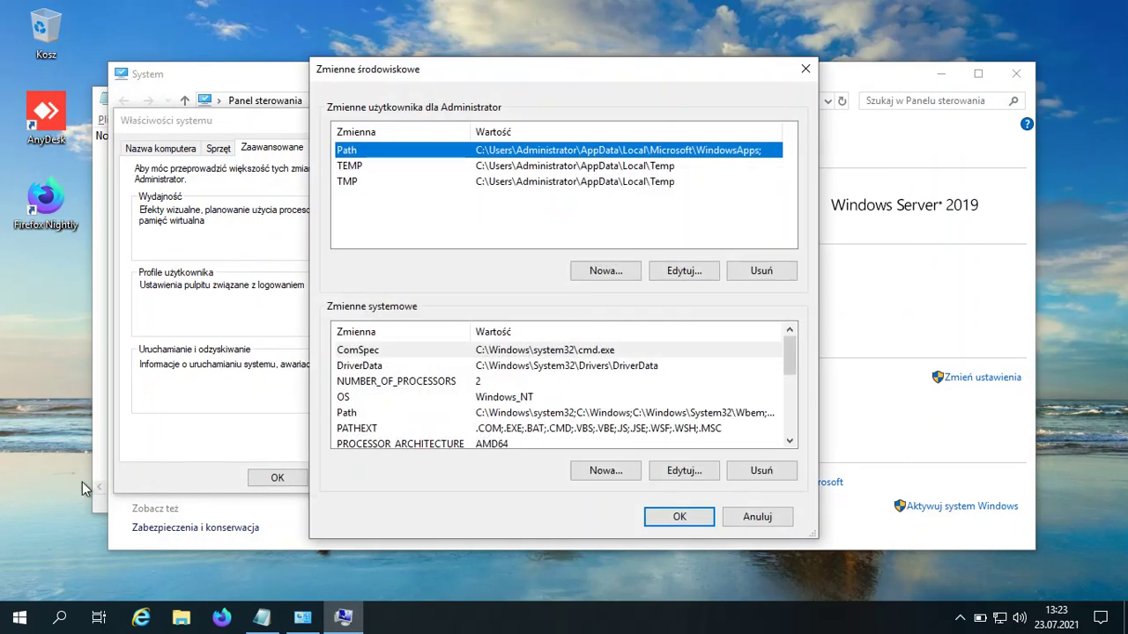
Extend the note's sentence in Notepad with ", then on environment... and on PATCH".
left_click(101, 459)
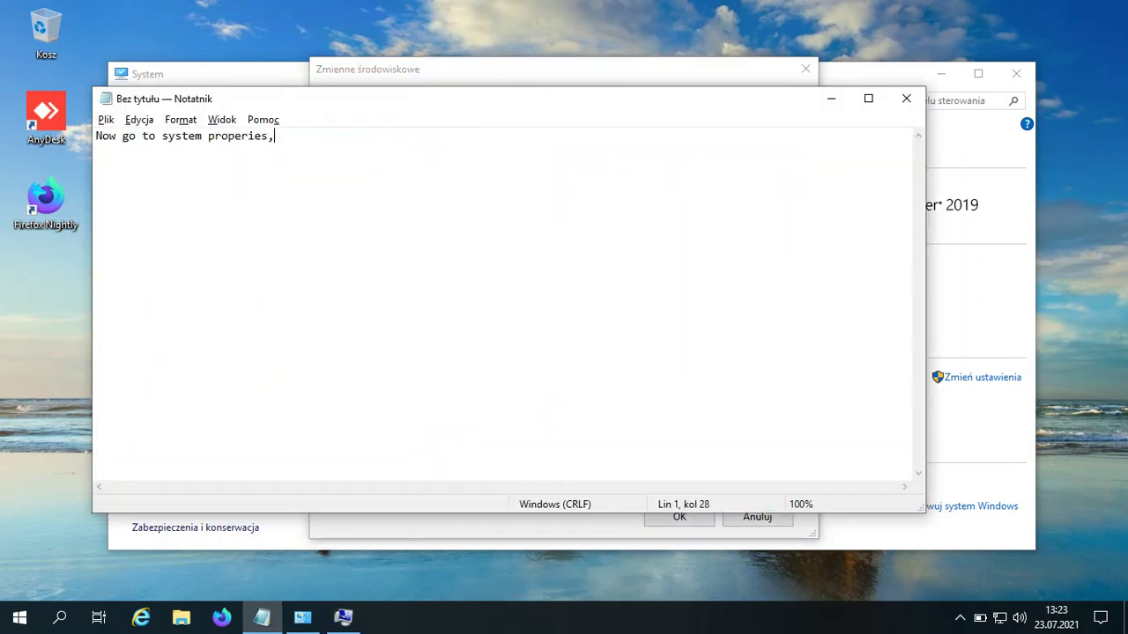
type("en on environment... ")
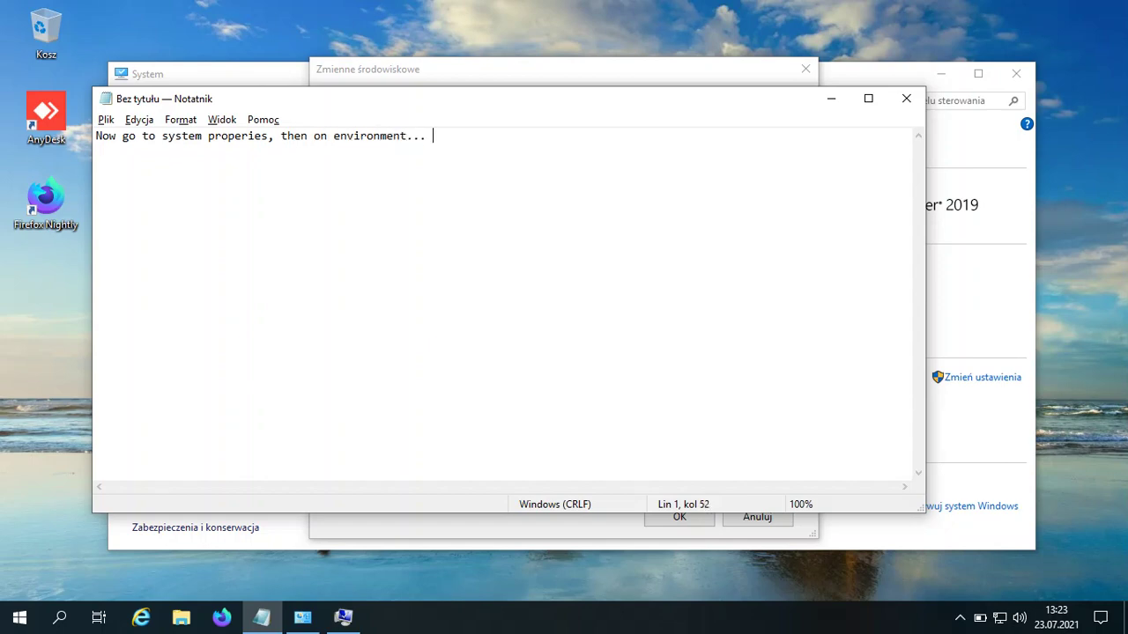
type("and on PATCH")
Open the Administrator's user variable Path for editing and append ", then add new patch" to the note.
key("alt+Tab")
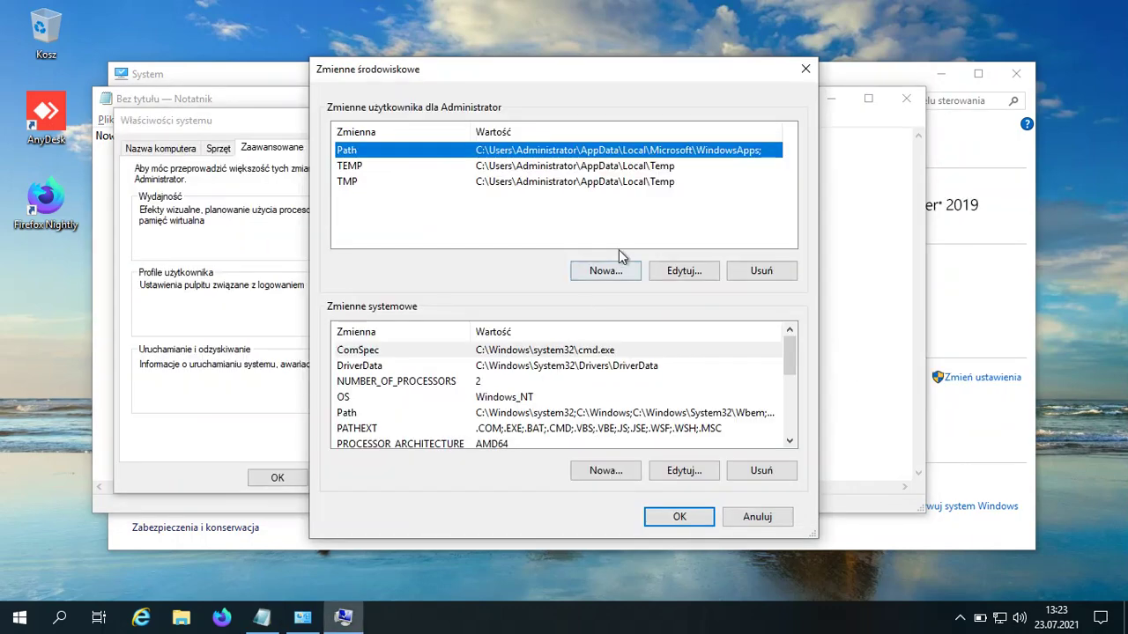
double_click(380, 151)
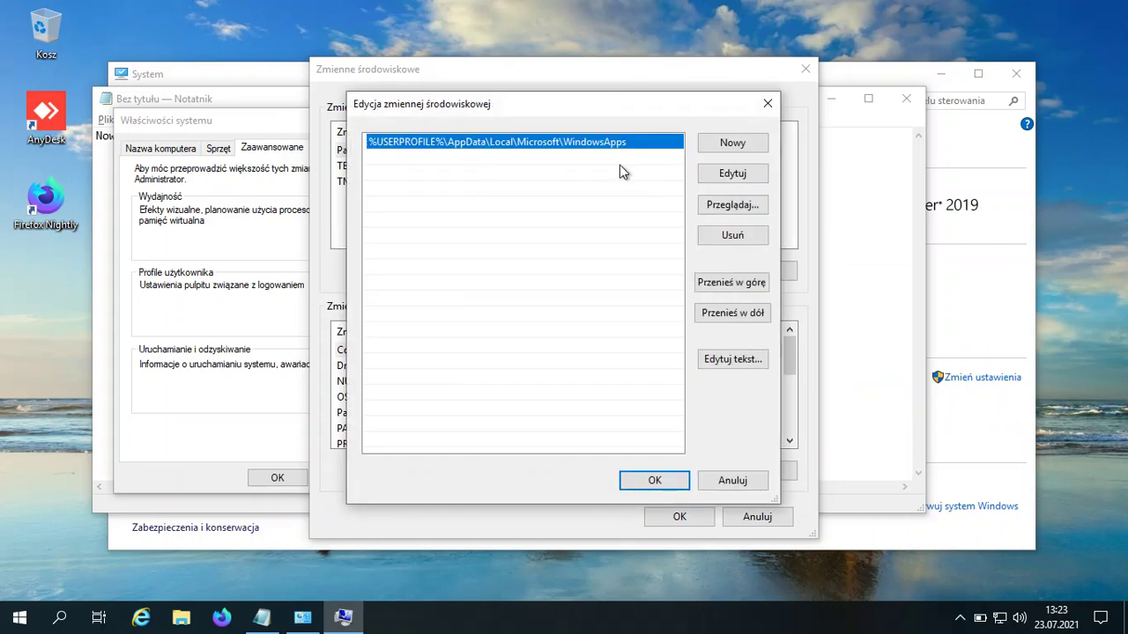
left_click(141, 99)
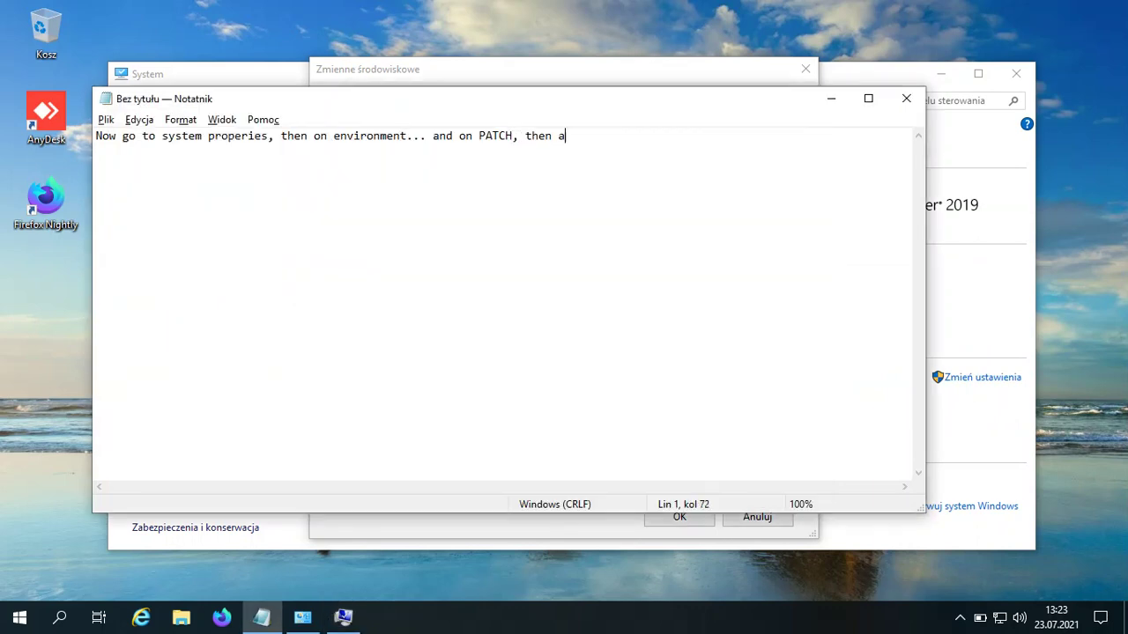
type("patch")
Find the qemu folder inside Program Files on drive C: in File Explorer and copy its full path.
key("alt+Tab")
left_click(725, 144)
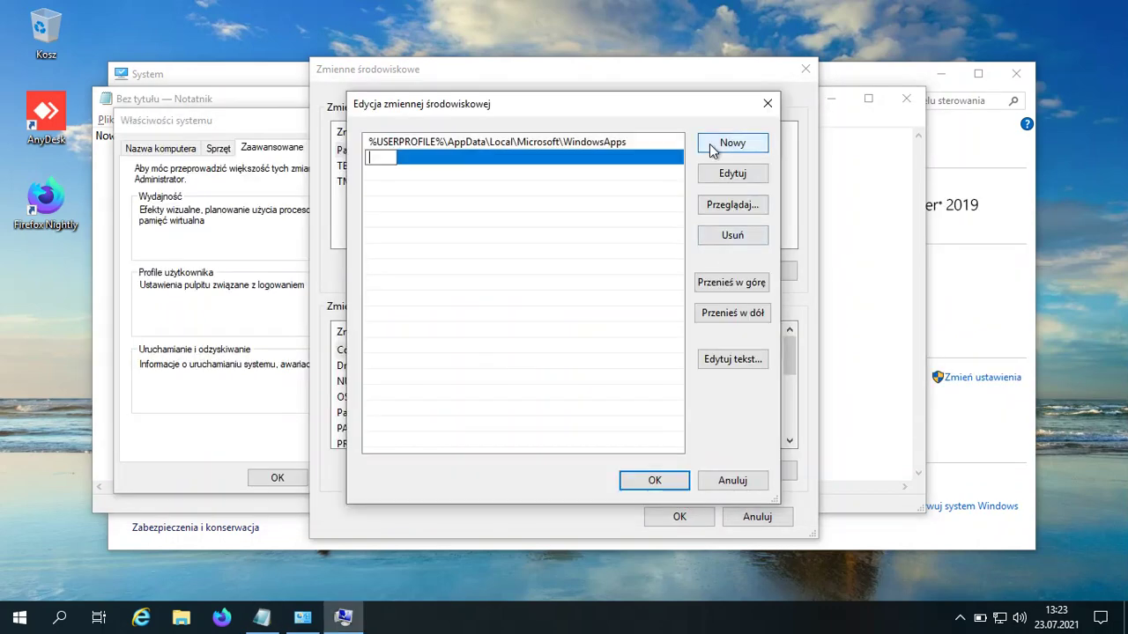
left_click(186, 617)
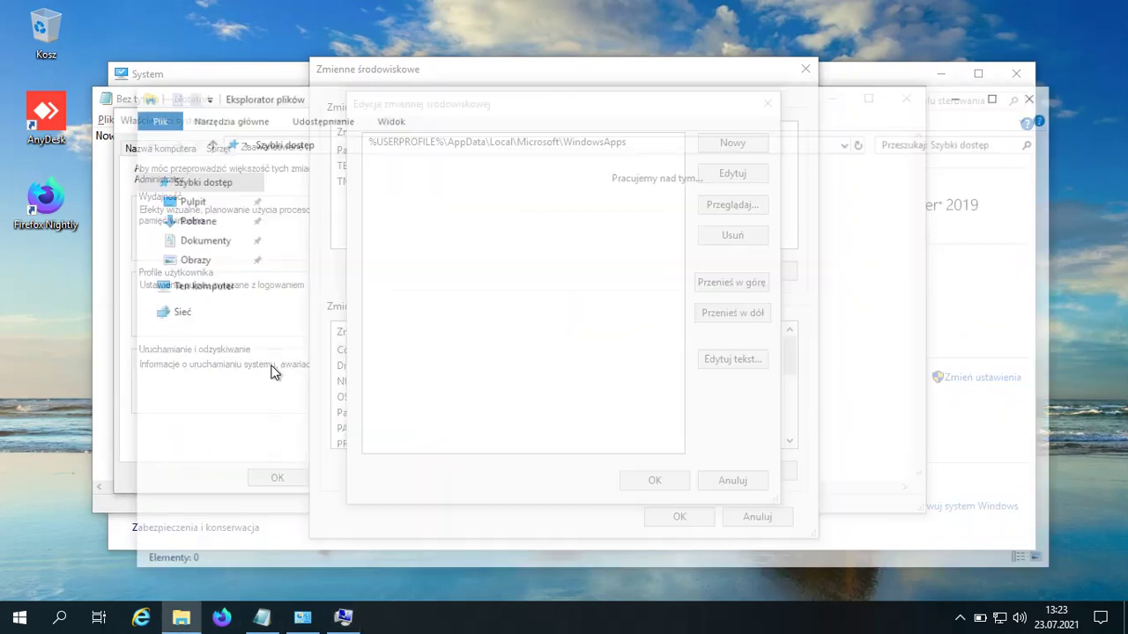
left_click(223, 287)
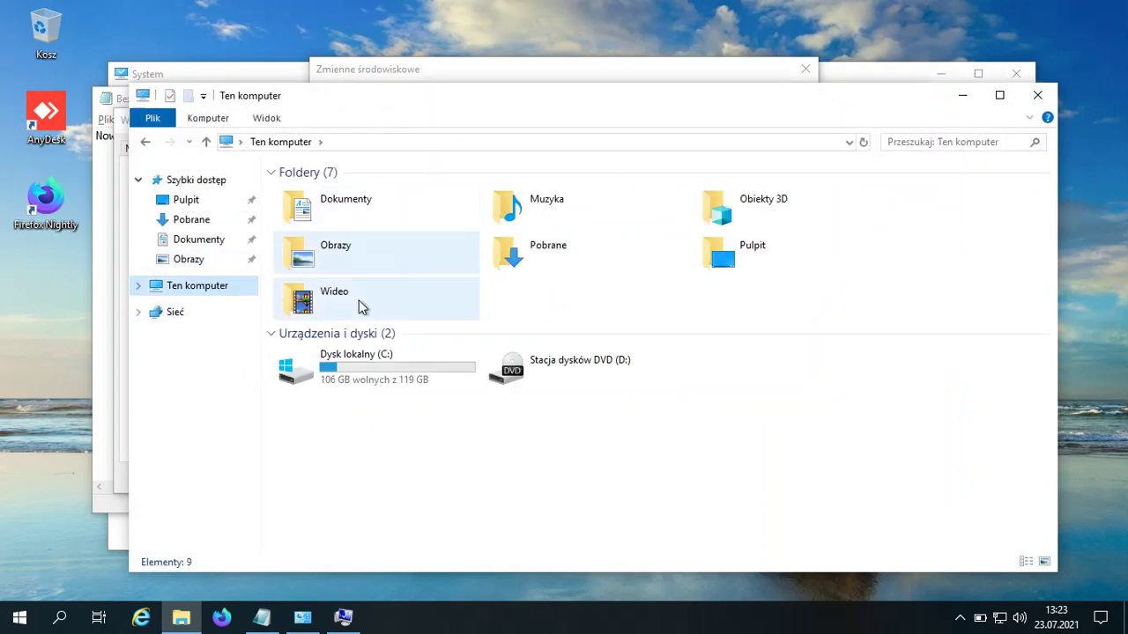
double_click(338, 358)
double_click(352, 224)
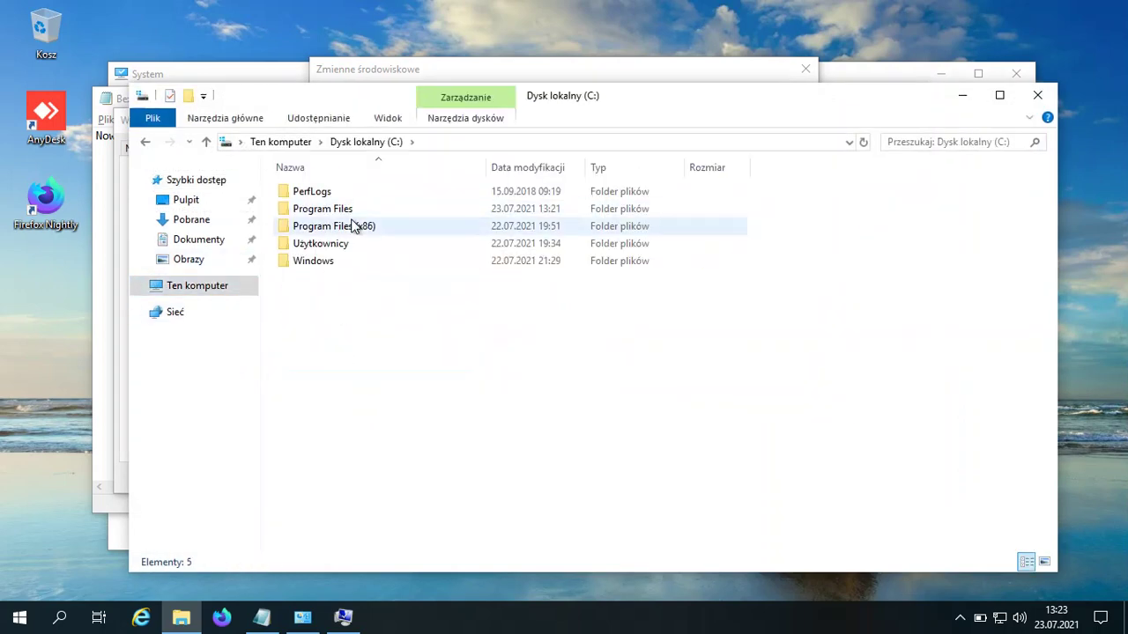
left_click(333, 145)
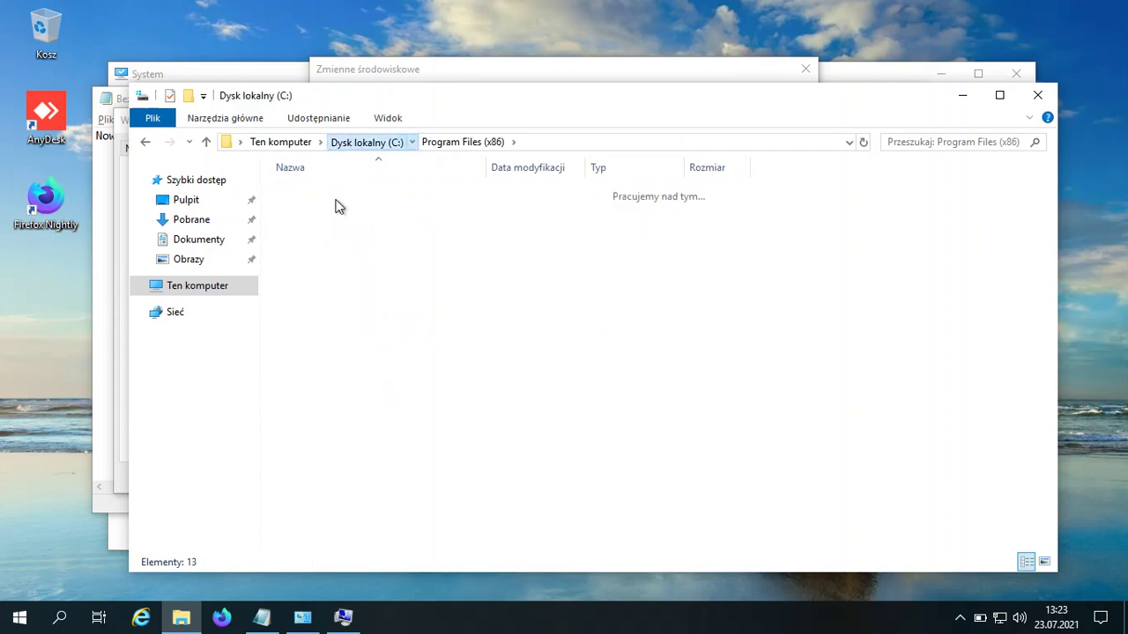
double_click(342, 212)
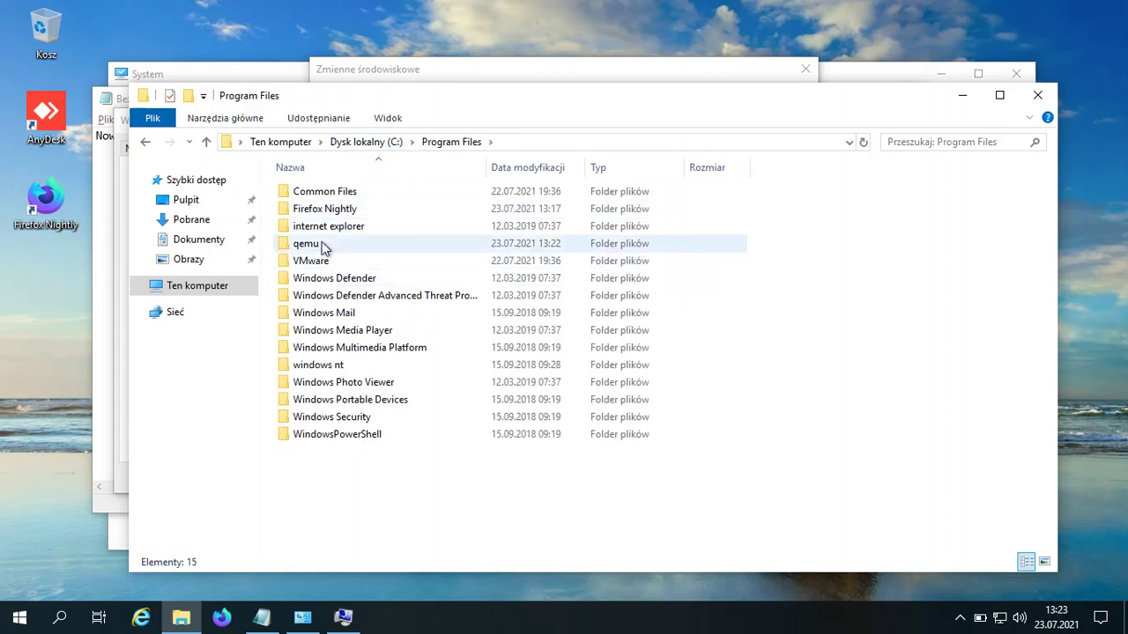
double_click(322, 245)
left_click(379, 136)
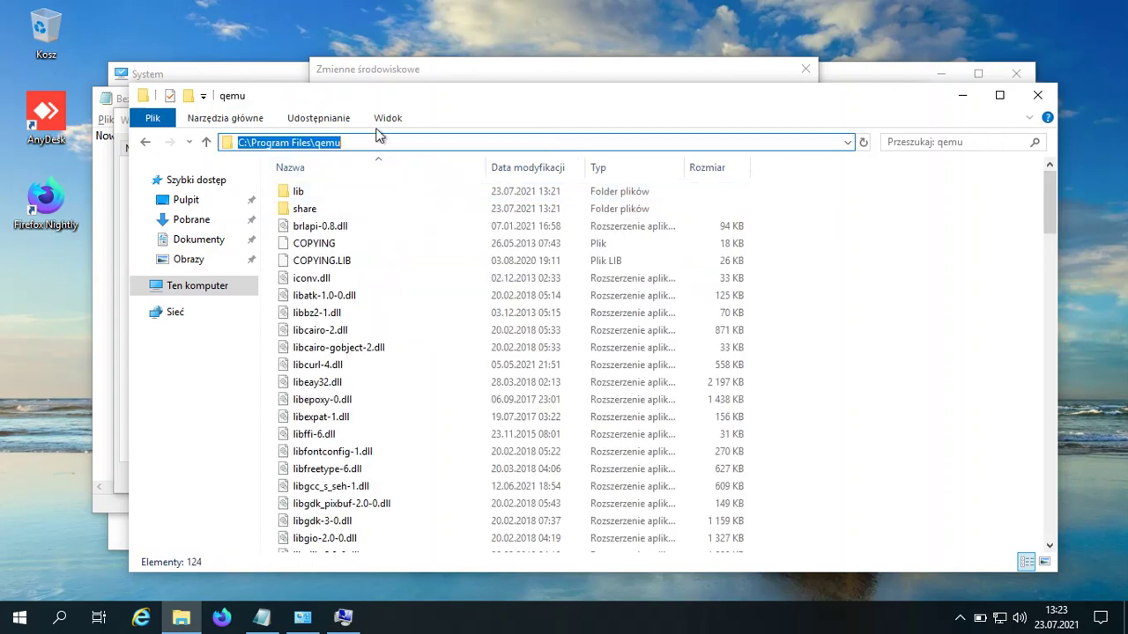
right_click(296, 138)
left_click(340, 197)
left_click(1043, 95)
Add C:\Program Files\qemu as a new entry of the user Path variable, accept all settings and close the System window.
left_click(706, 144)
key("ctrl+v")
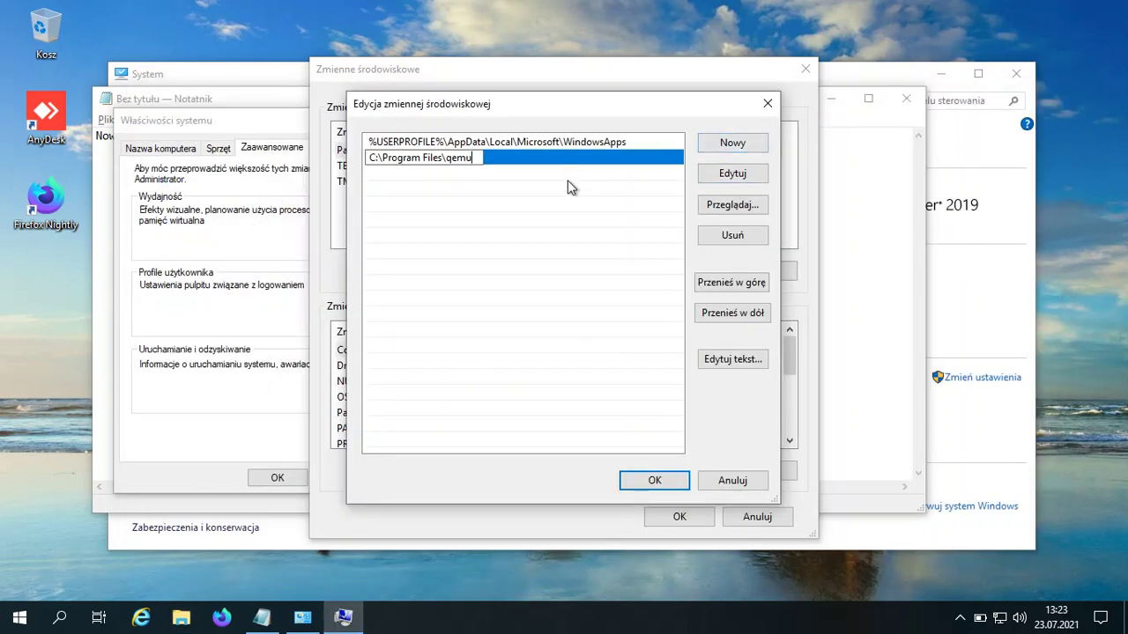
left_click(654, 480)
left_click(678, 517)
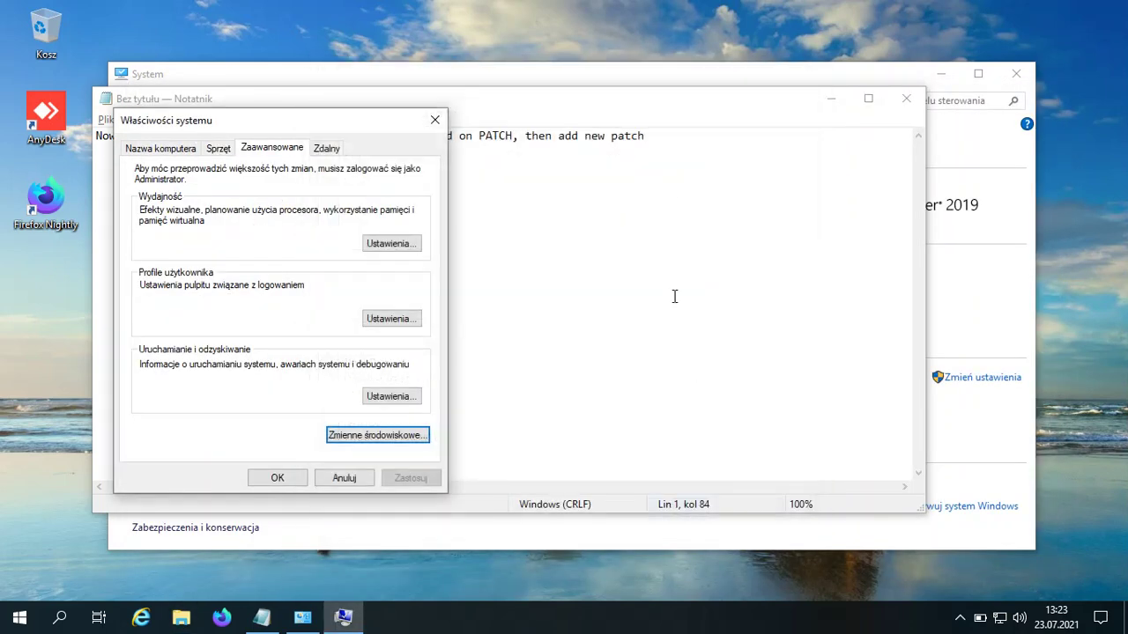
left_click(295, 477)
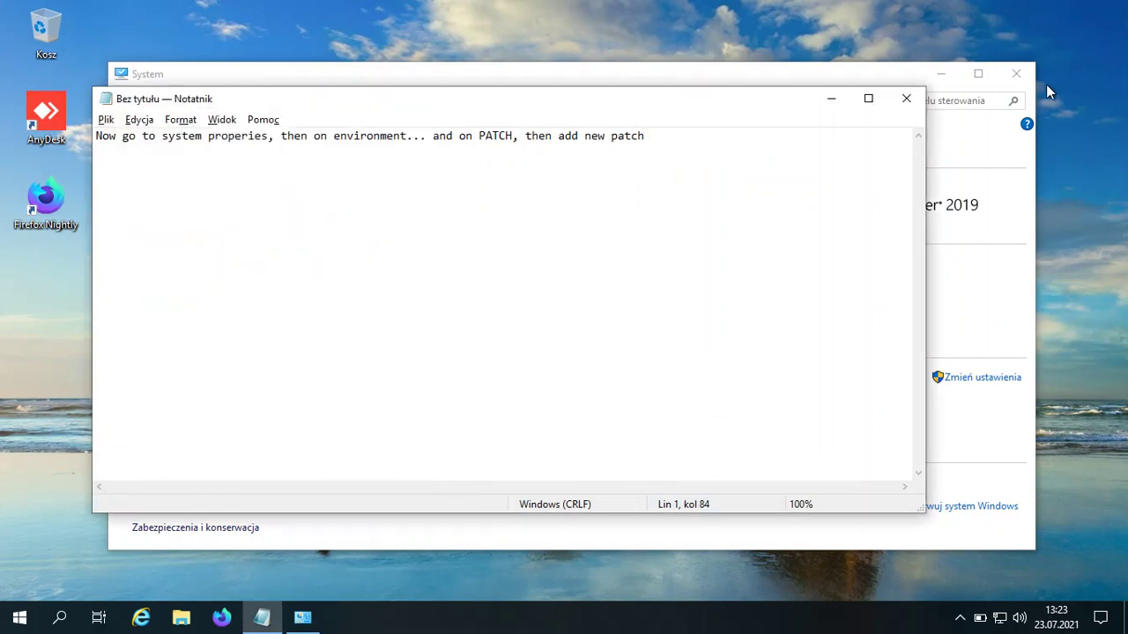
left_click(1016, 73)
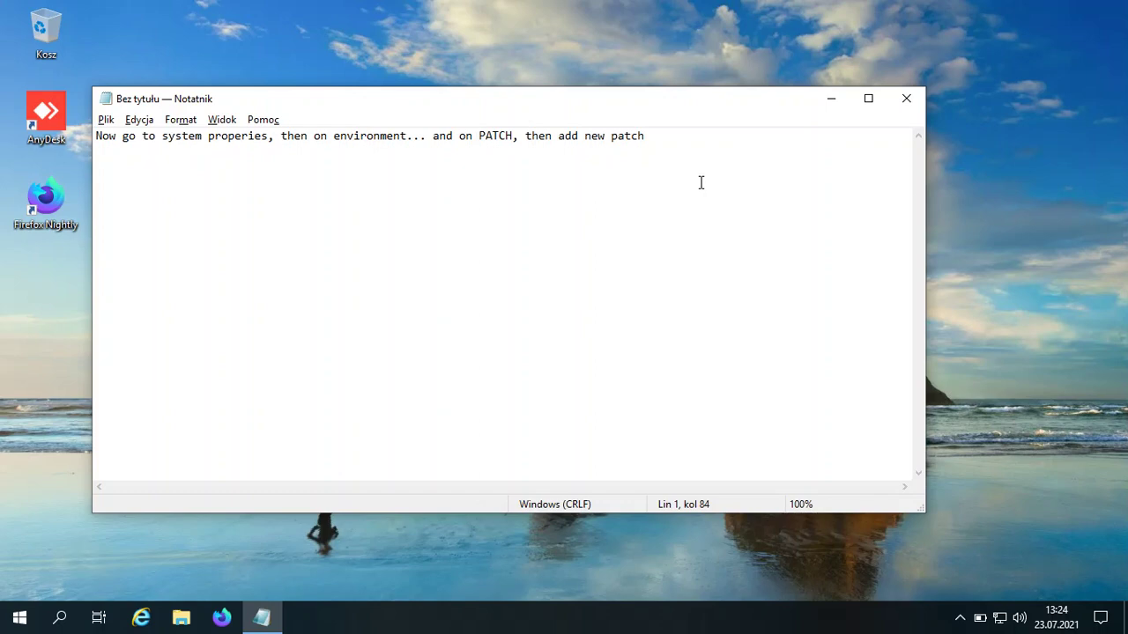
Add the line "Now better restart your PC" to the note, below the existing sentence and a gap.
key("Return")
key("Return")
type("Now restarrt")
key("BackSpace")
key("BackSpace")
key("BackSpace")
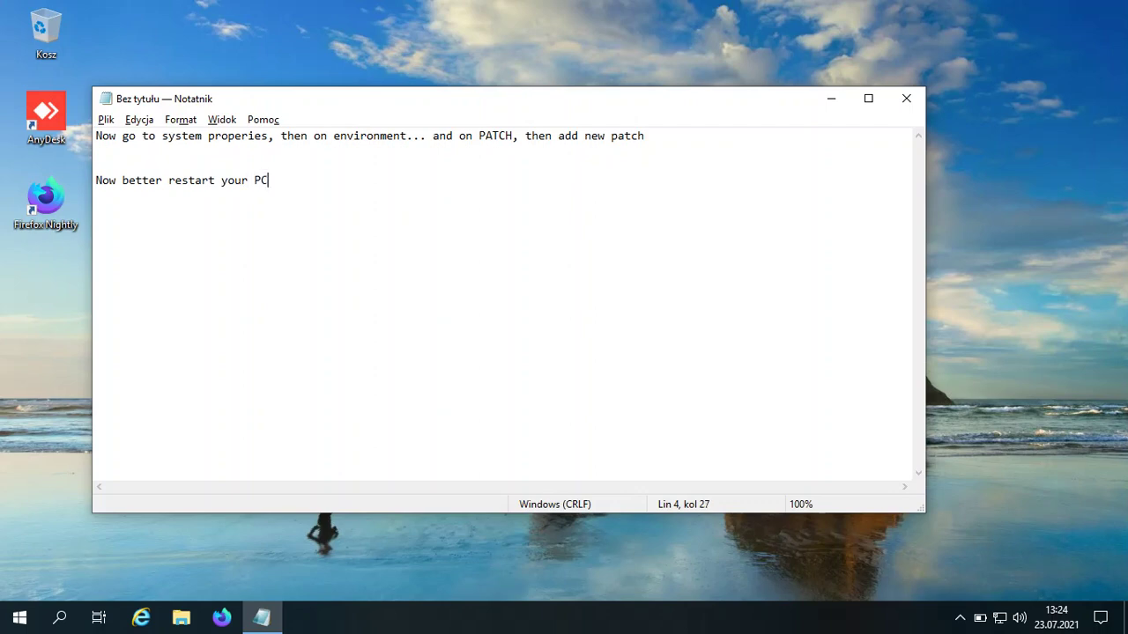
Restart the computer with the reason "Inne zadania (niezaplanowane)", restarting anyway despite the unsaved note.
left_click(19, 618)
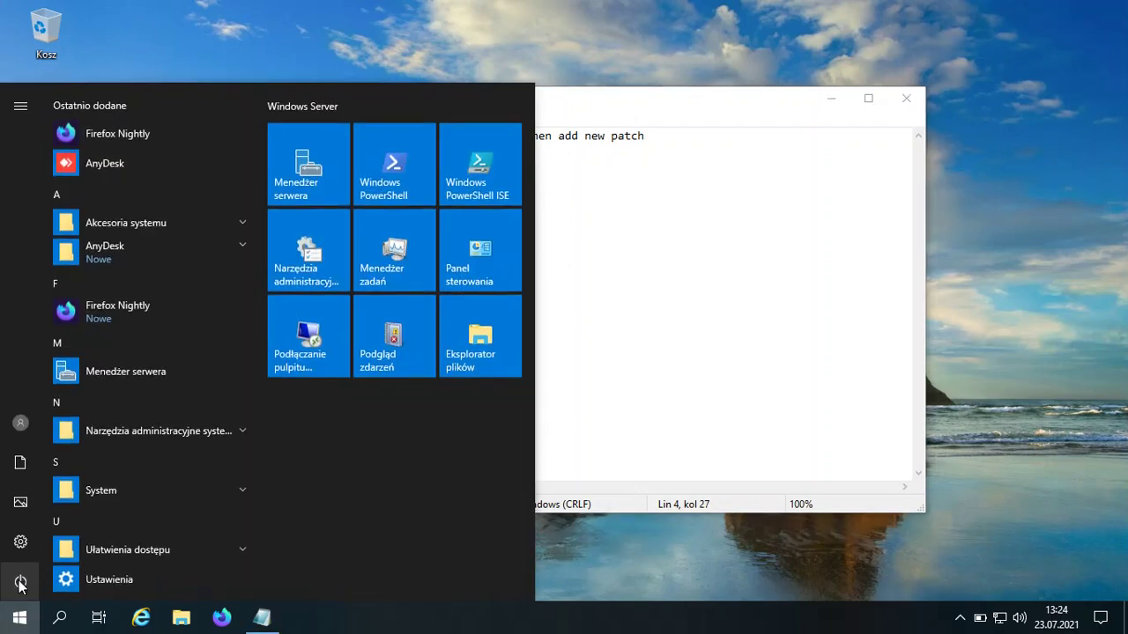
left_click(20, 580)
left_click(58, 535)
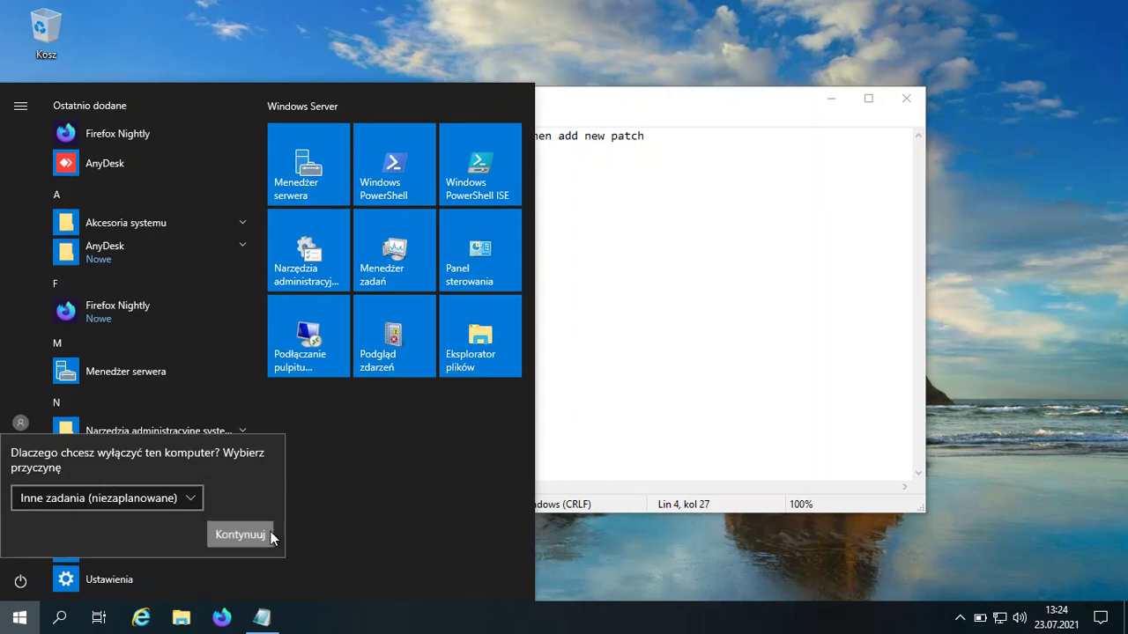
left_click(239, 532)
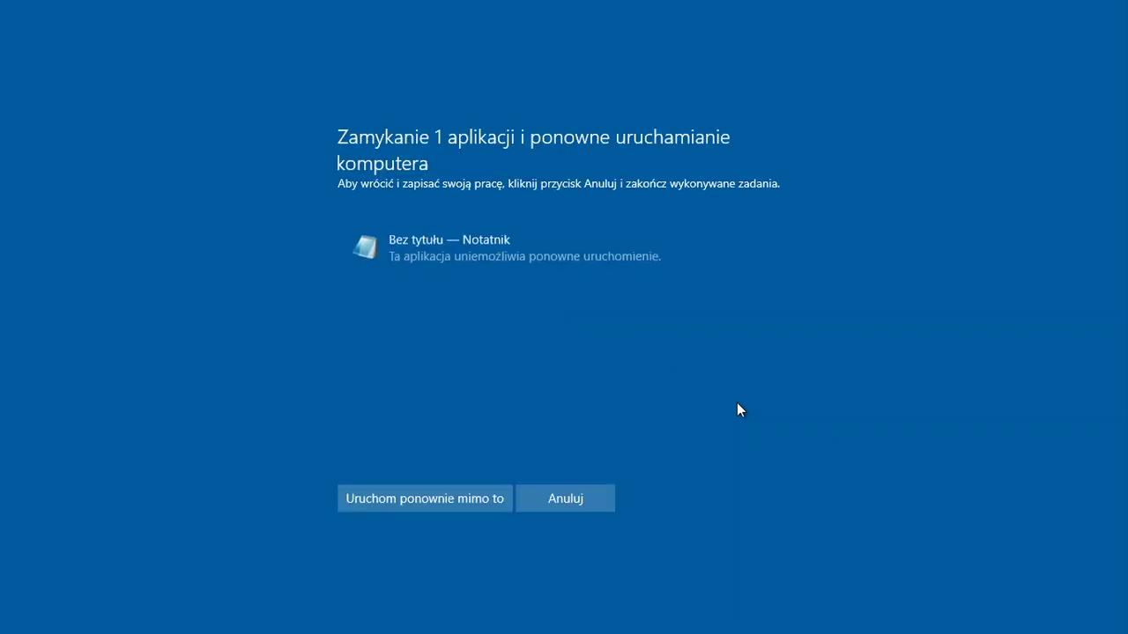
left_click(491, 497)
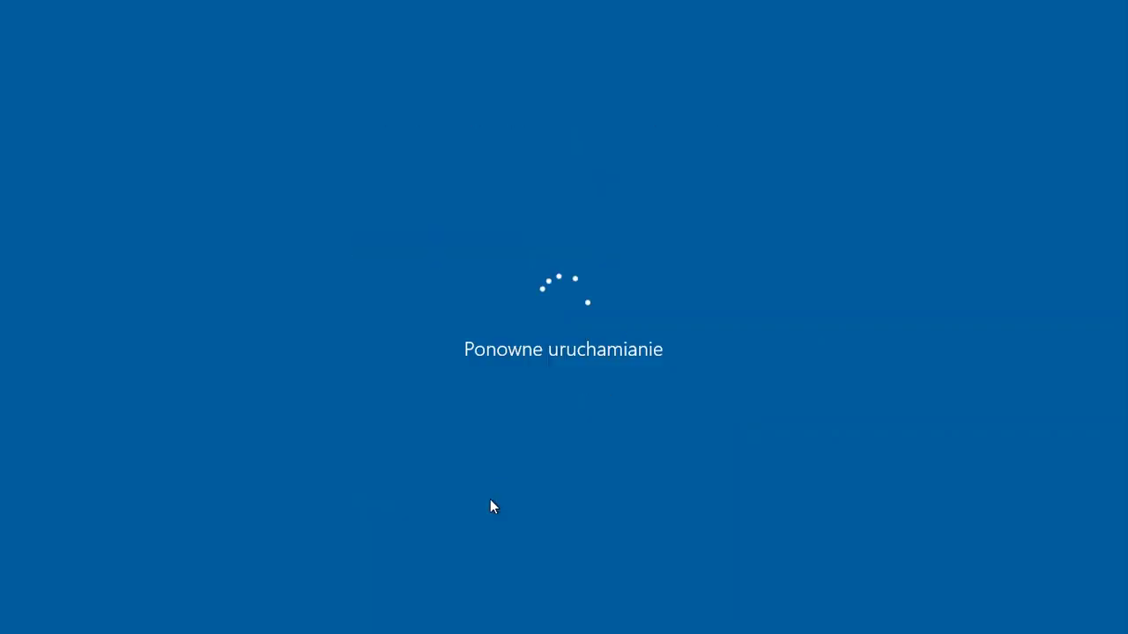